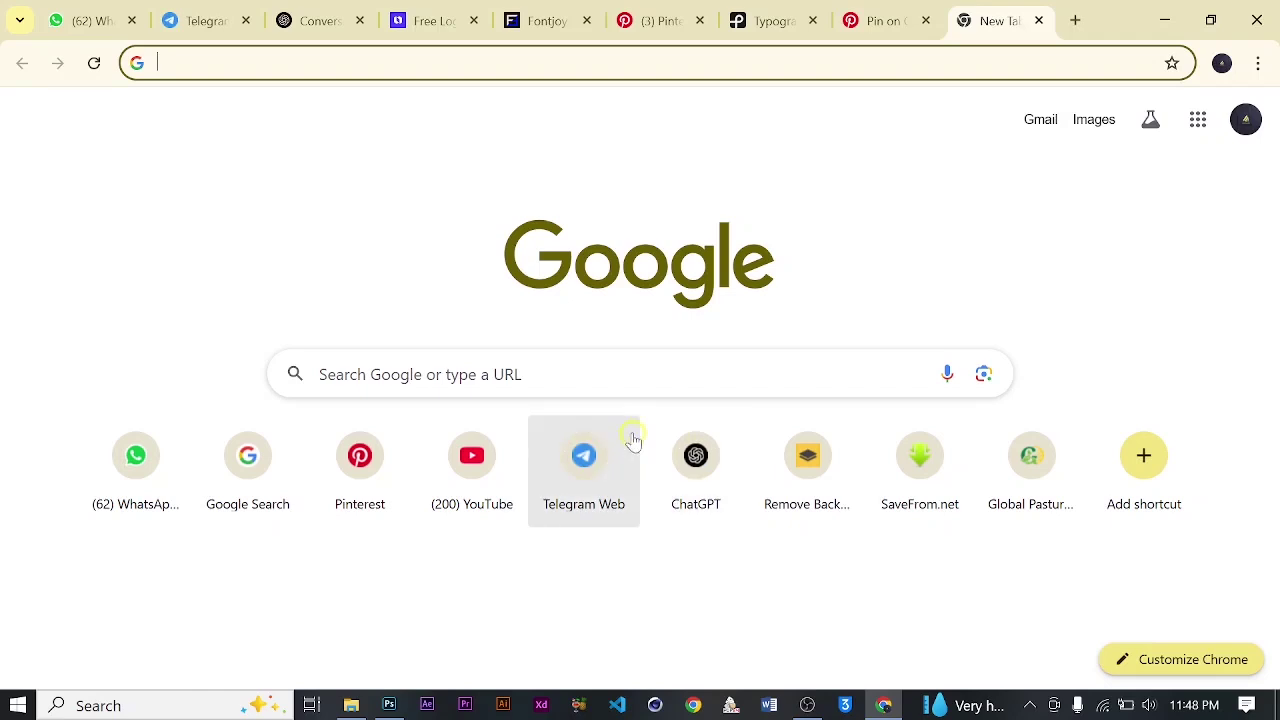
Search Google for 'my font' to list the MyFonts site and its WhatTheFont finder.
click(622, 381)
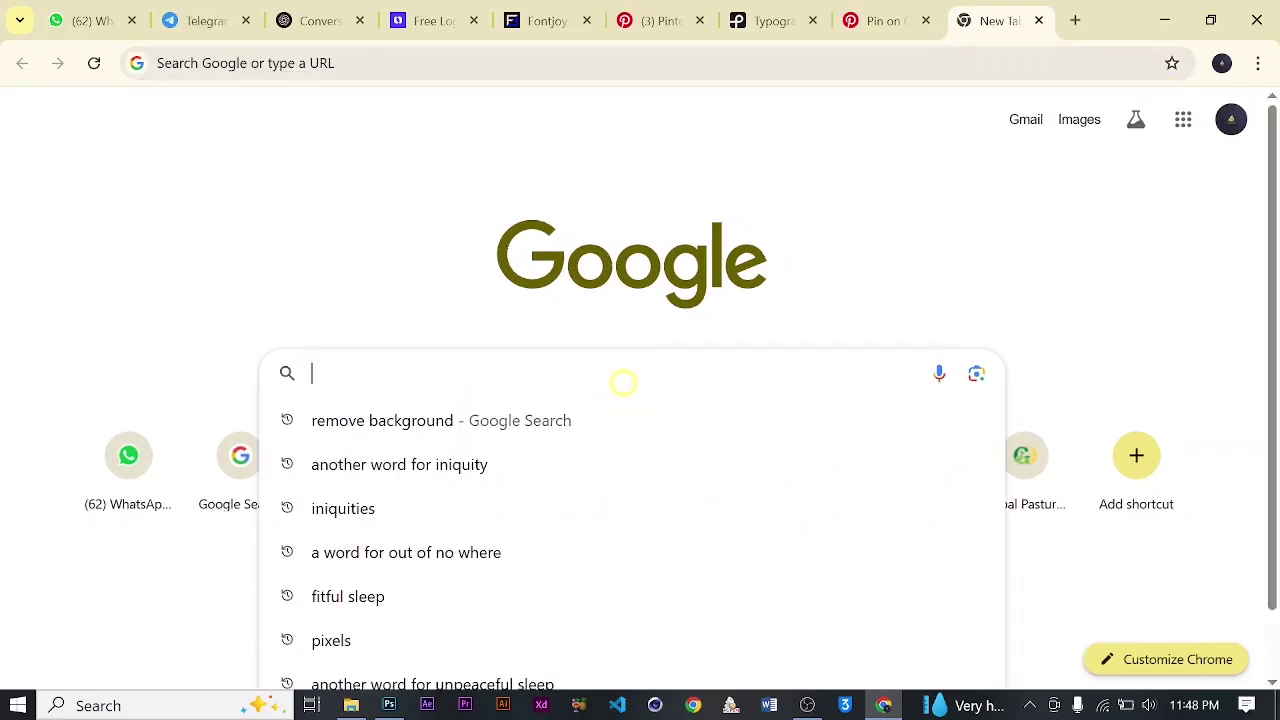
text(my)
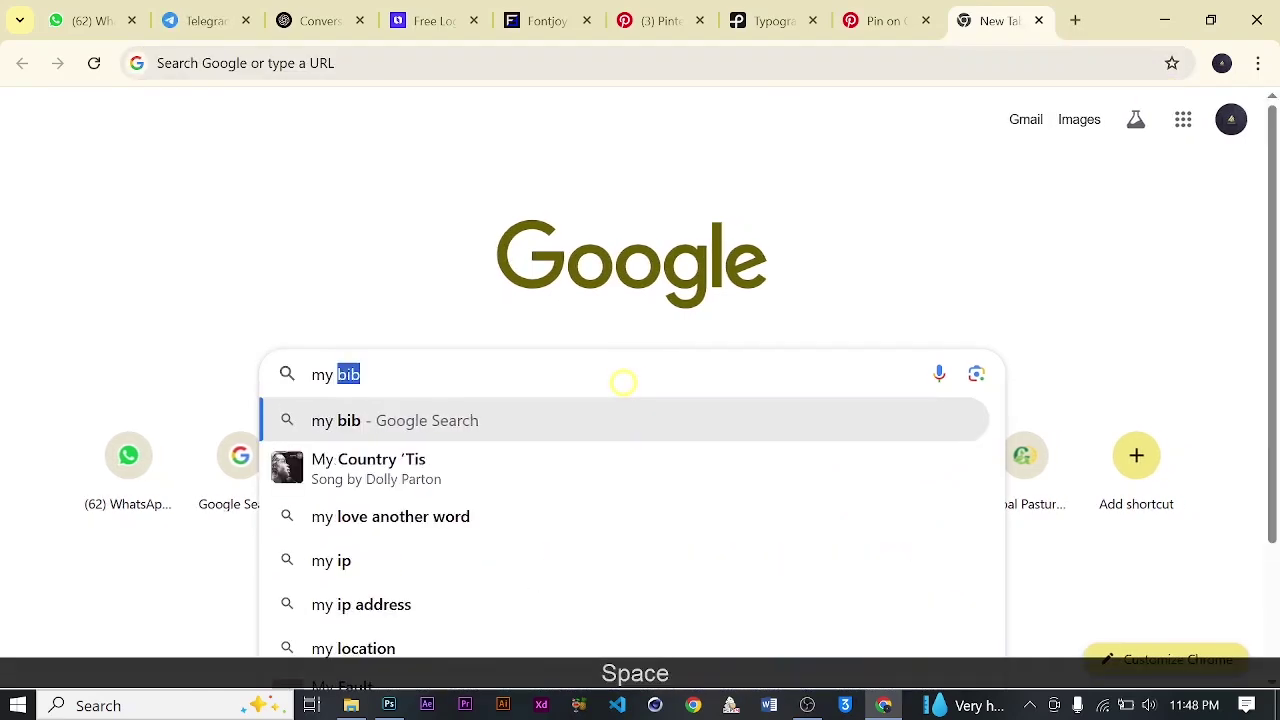
text( font)
key(Return)
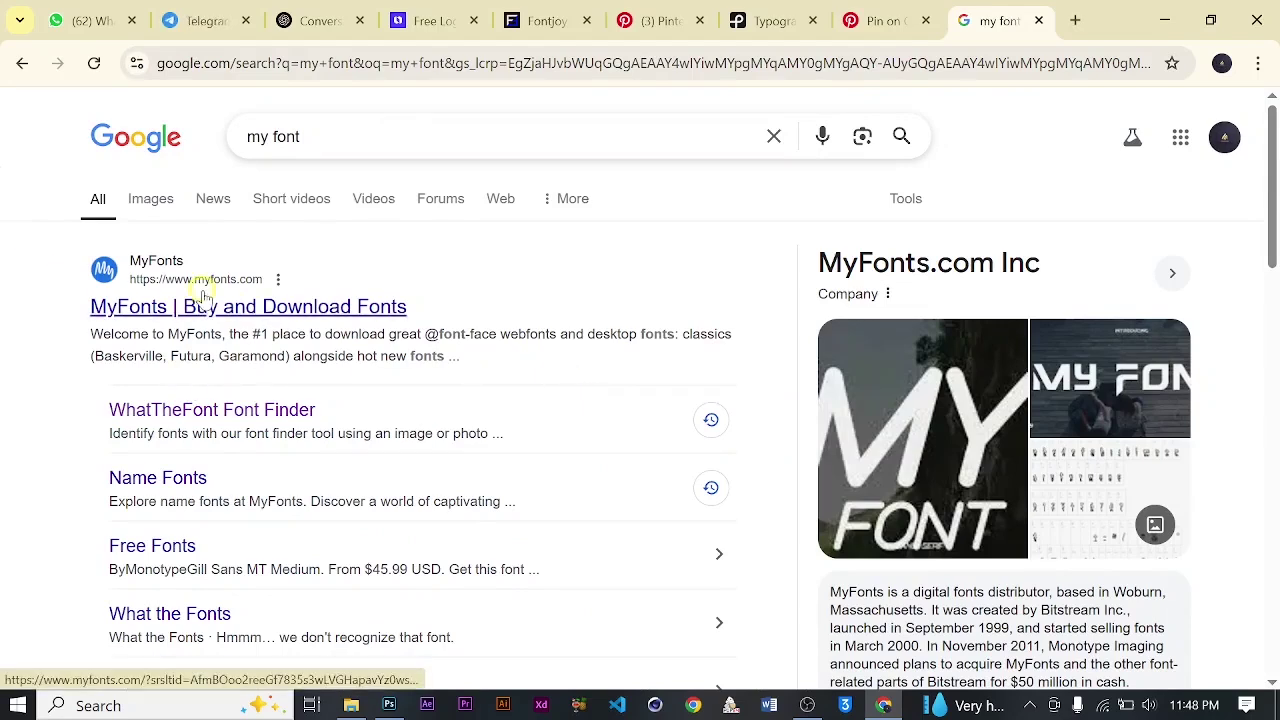
Open the MyFonts home page from the Google results and choose search by image.
click(259, 312)
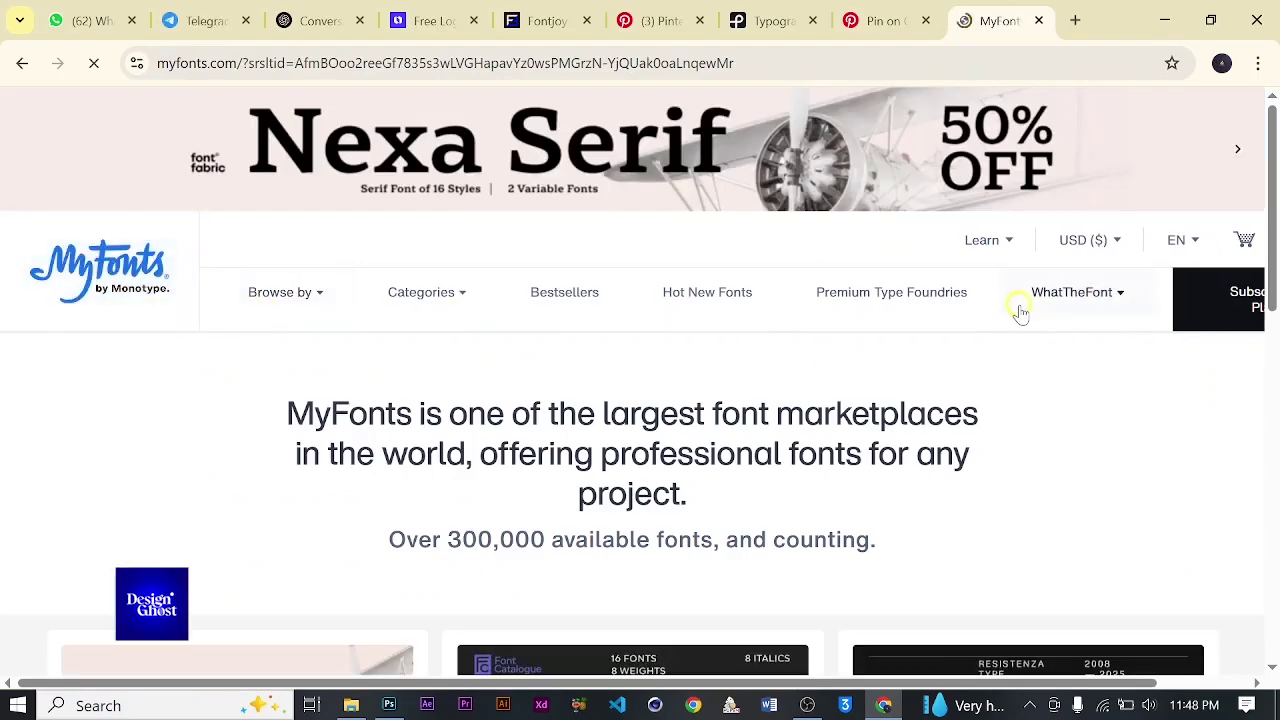
scroll(1020, 312, down, 3)
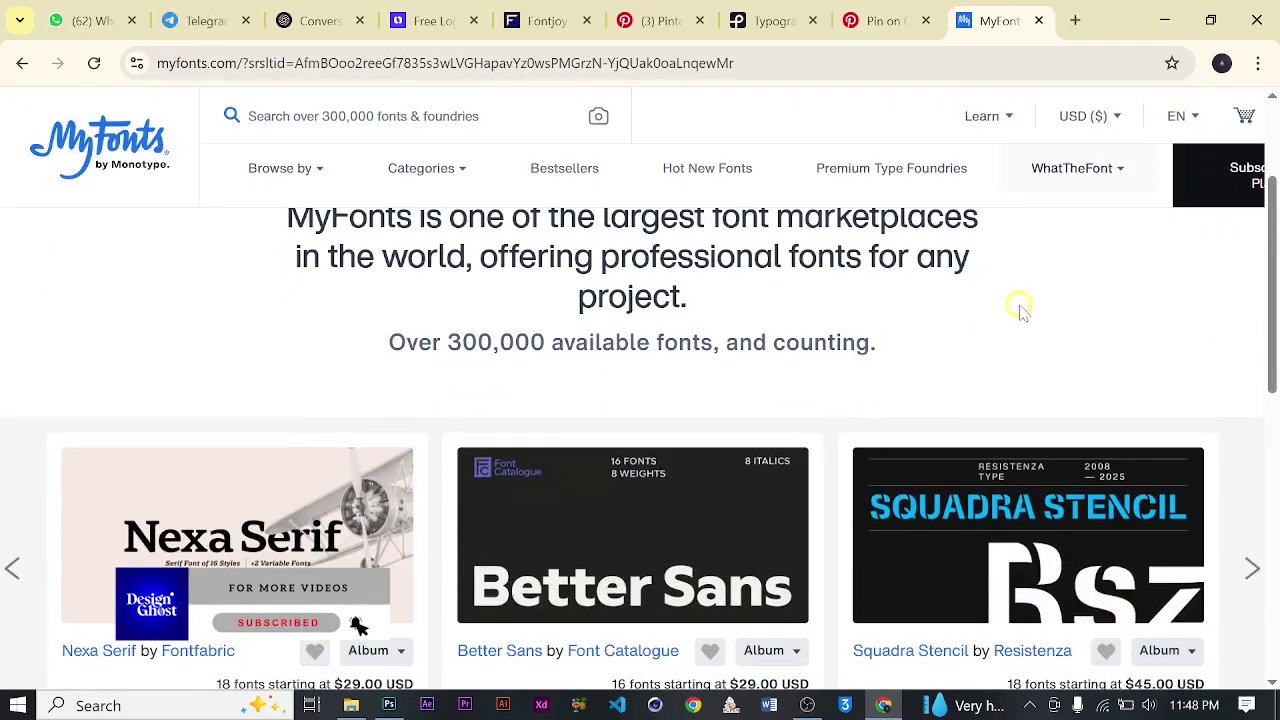
scroll(1020, 312, down, 1)
scroll(651, 379, up, 3)
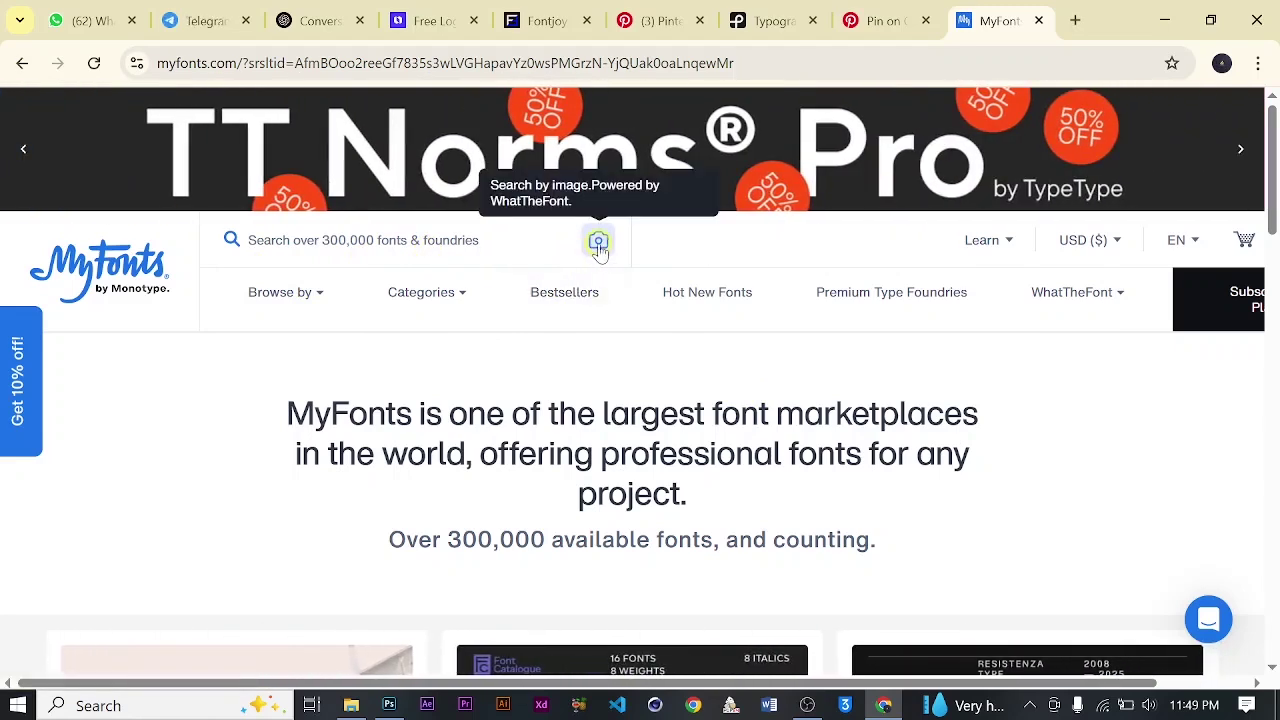
click(571, 230)
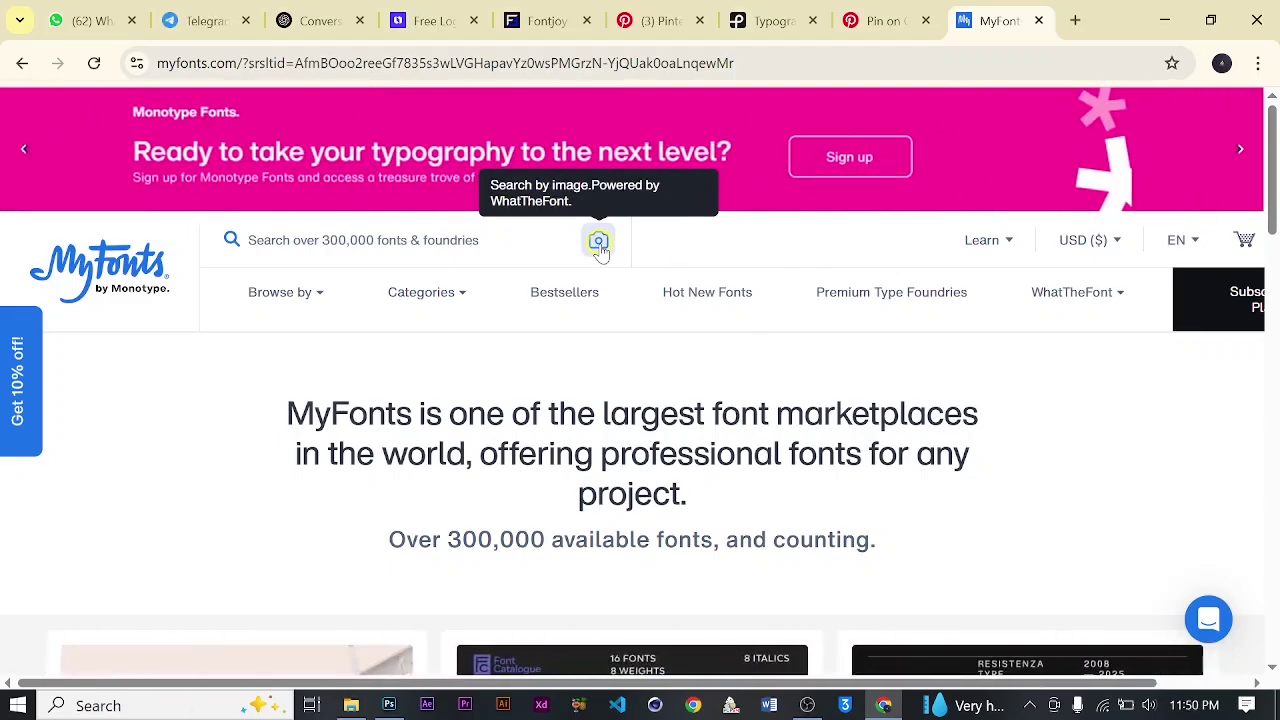
Open WhatTheFont and bring up the upload dialog showing the Typo folder's Food and Kente Design images.
click(598, 242)
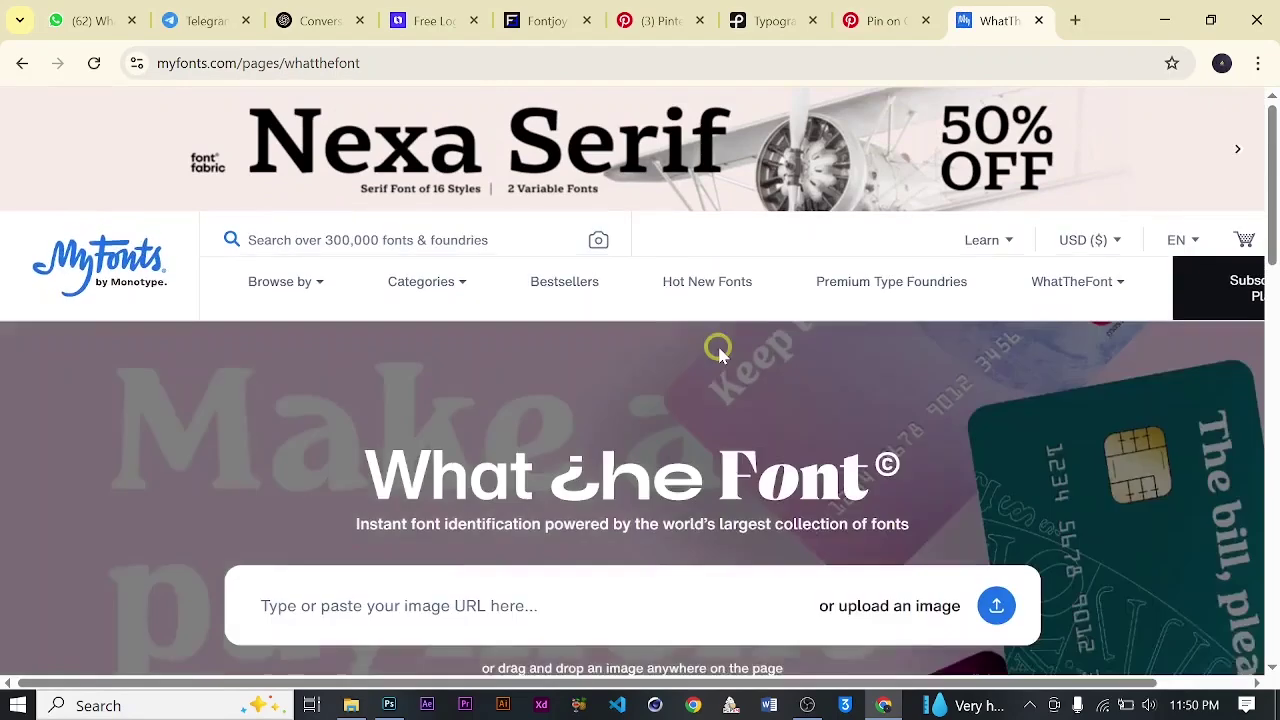
scroll(790, 355, down, 1)
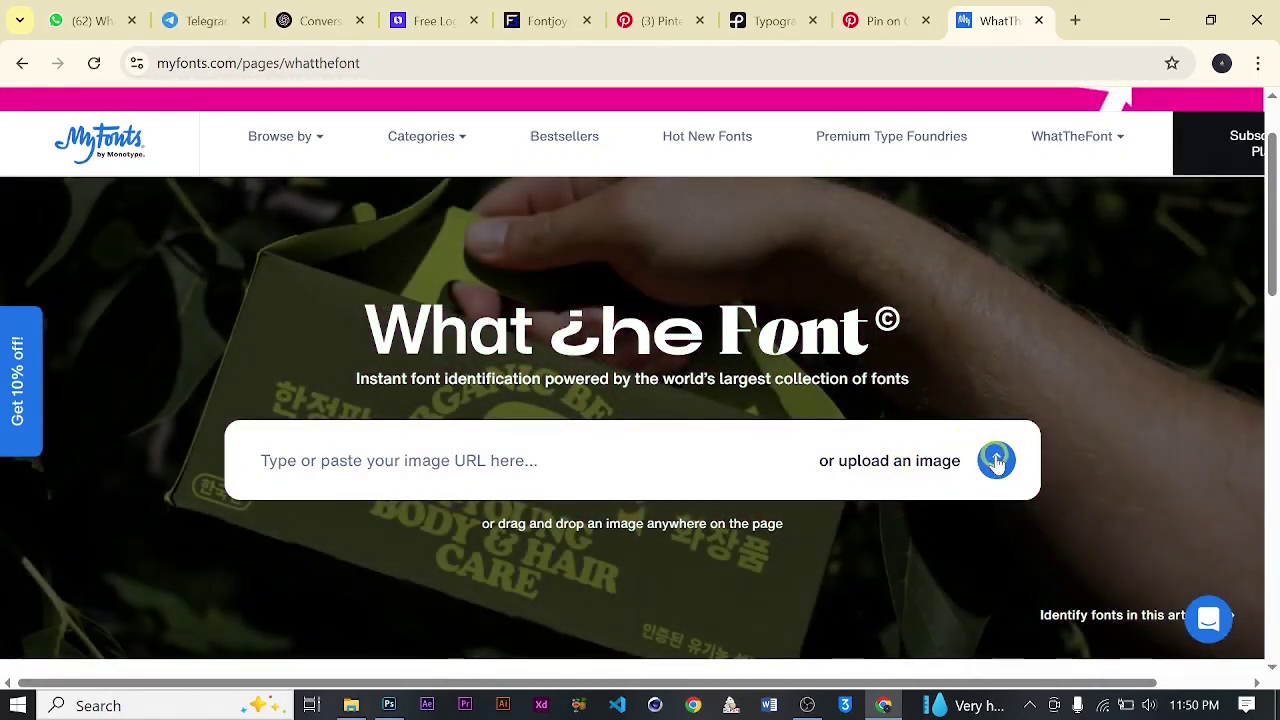
click(995, 460)
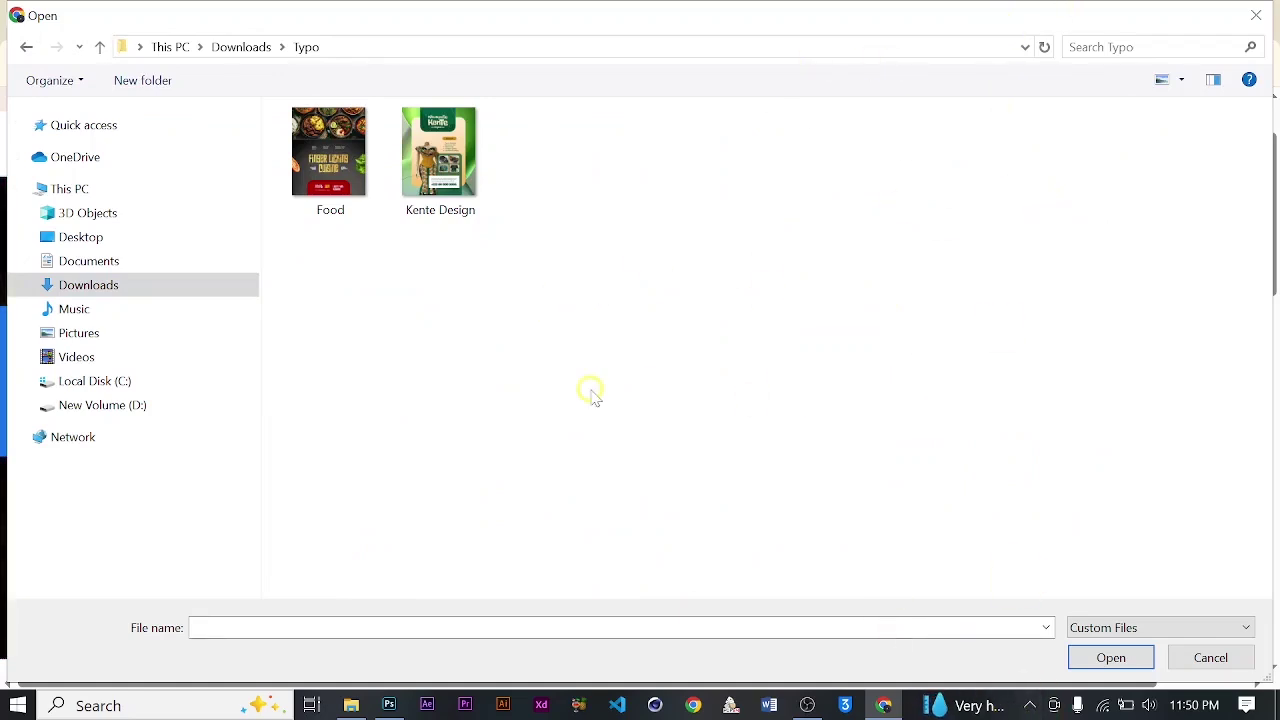
Upload the Food flyer to WhatTheFont and review its detected text areas.
click(347, 178)
click(1128, 657)
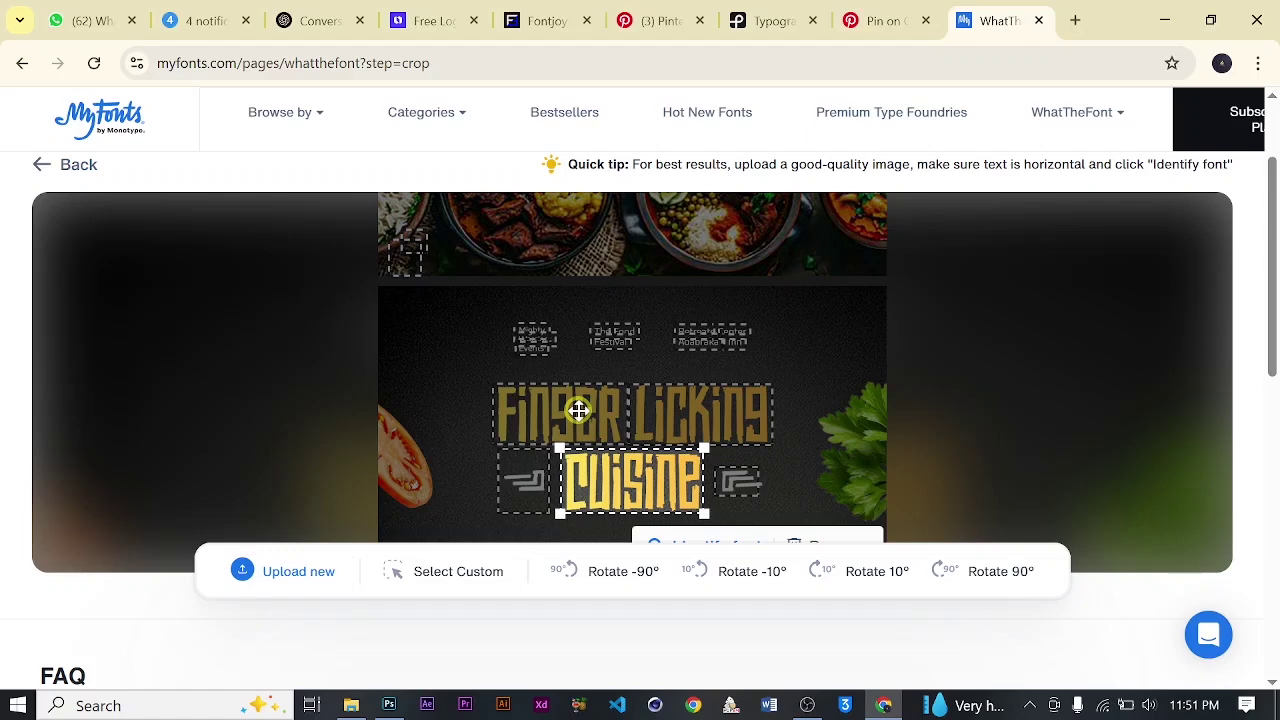
scroll(578, 410, down, 1)
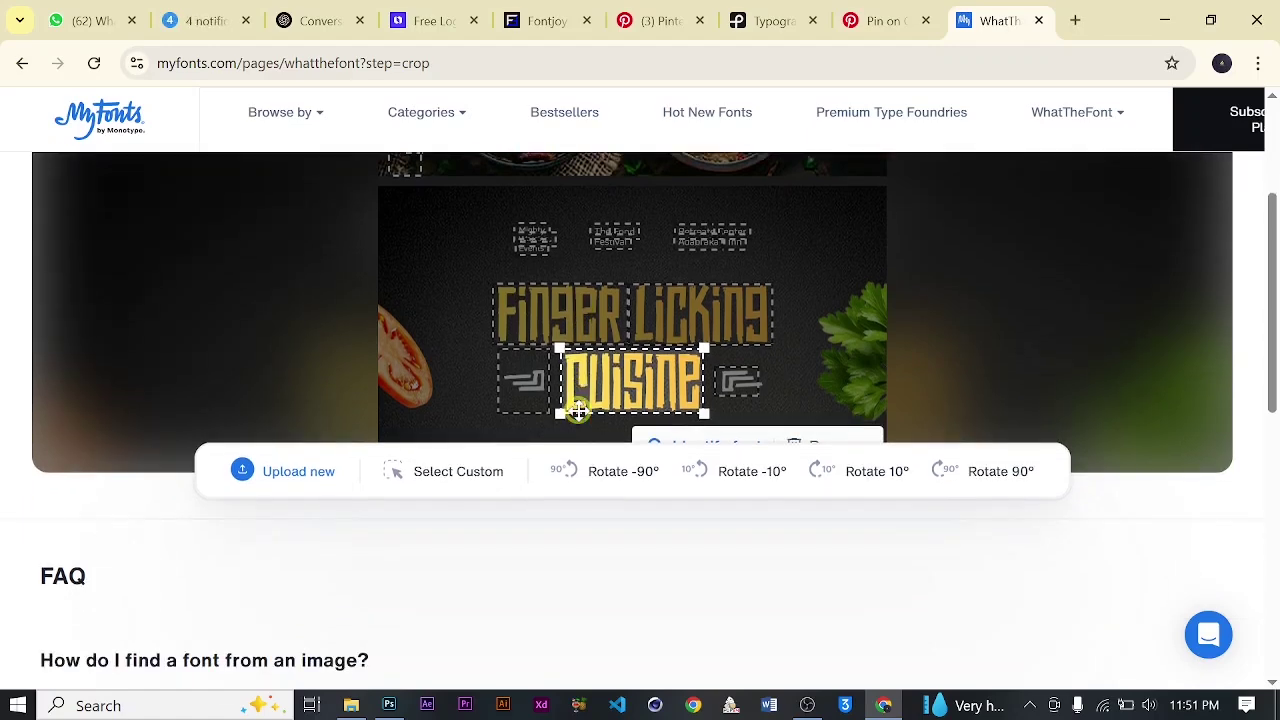
scroll(578, 410, up, 2)
scroll(578, 410, down, 2)
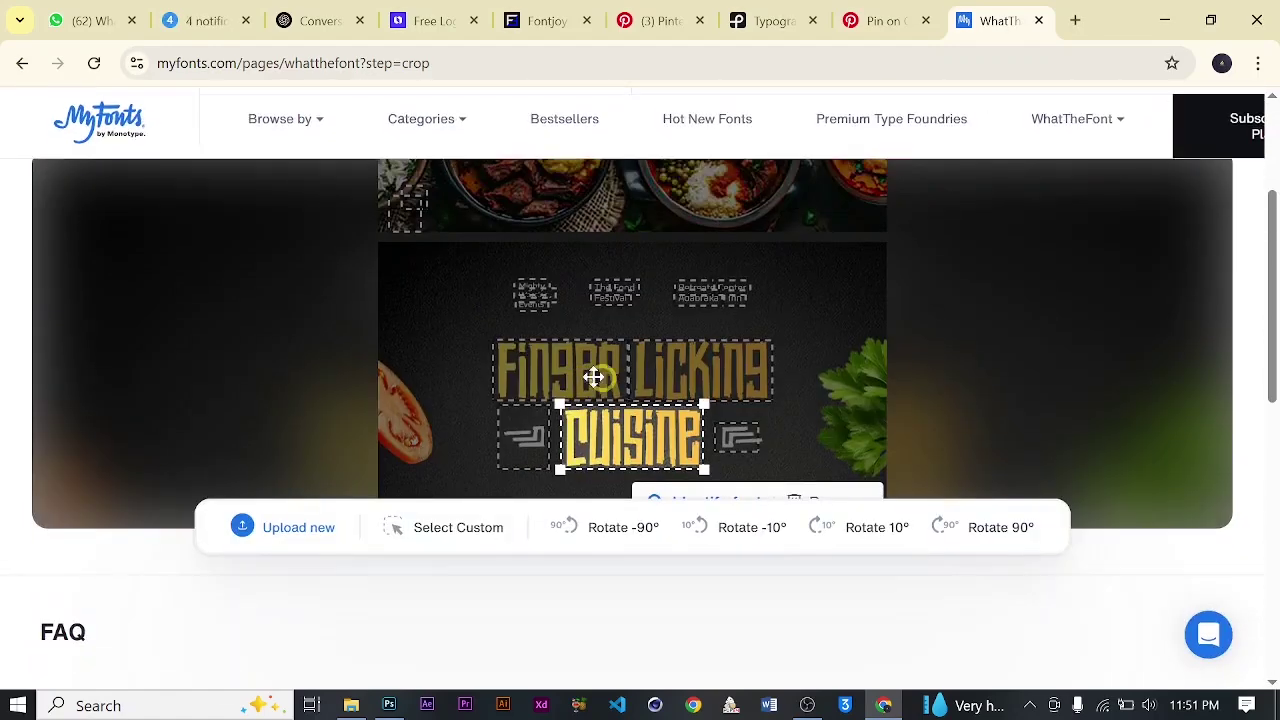
scroll(537, 371, down, 2)
scroll(557, 366, up, 1)
scroll(557, 366, up, 1)
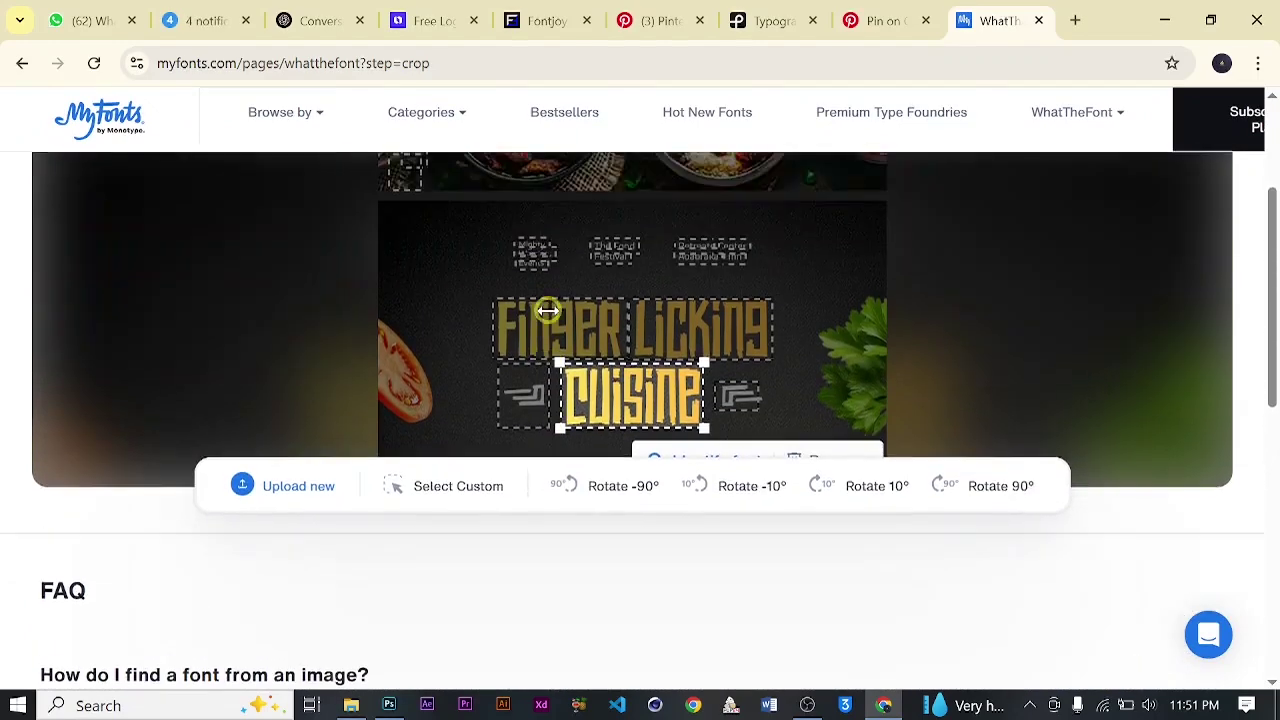
scroll(548, 311, up, 1)
Crop the word 'Finger' for identification after trying the top text and Cuisine regions.
click(528, 333)
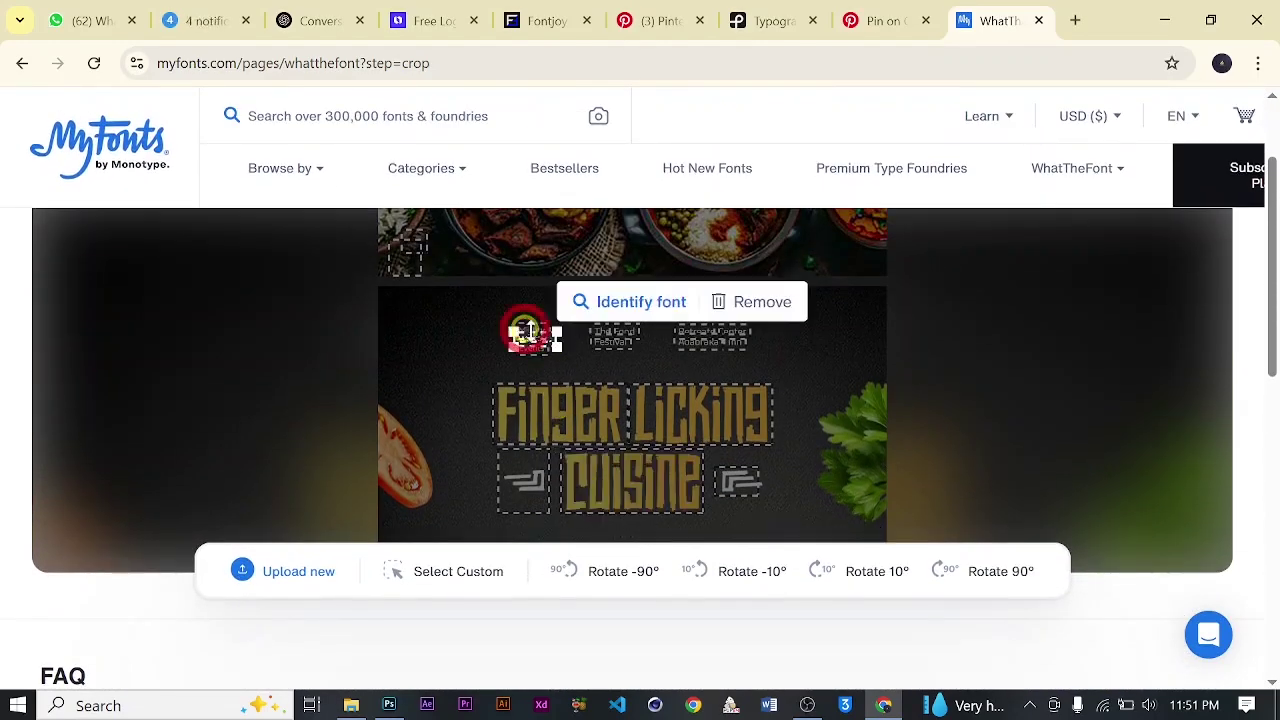
click(632, 480)
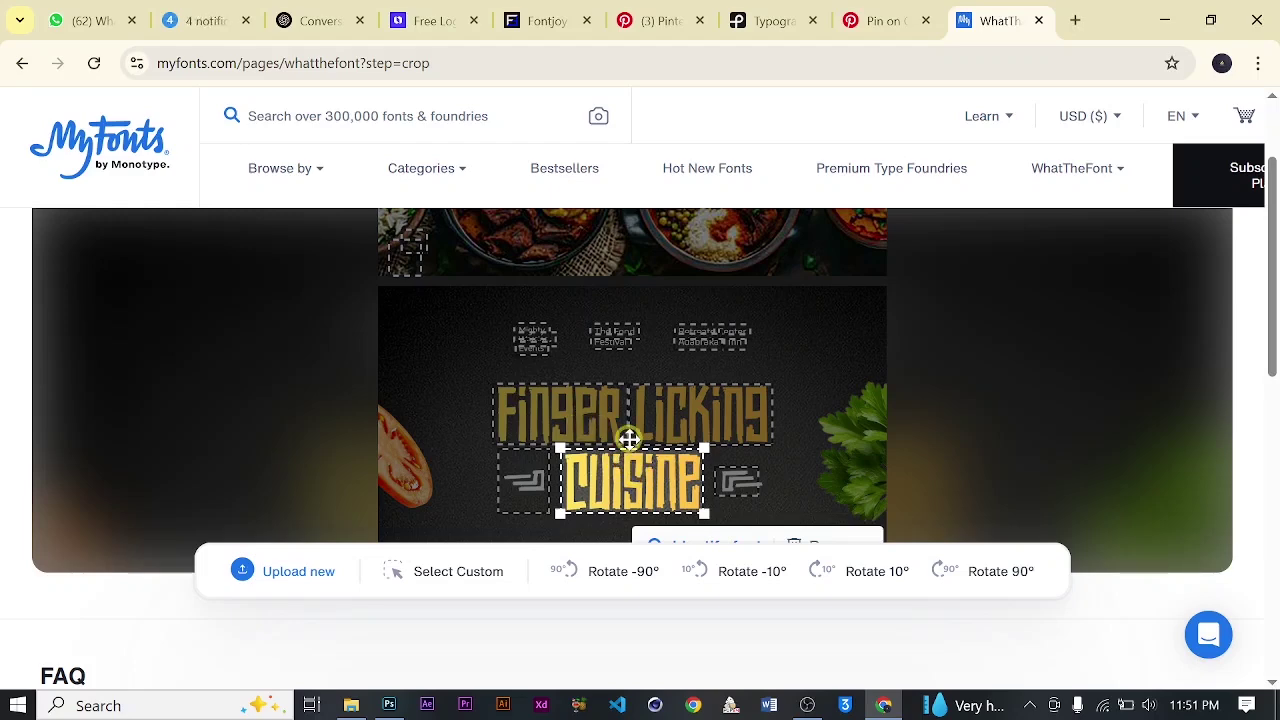
scroll(629, 438, down, 2)
scroll(600, 330, up, 1)
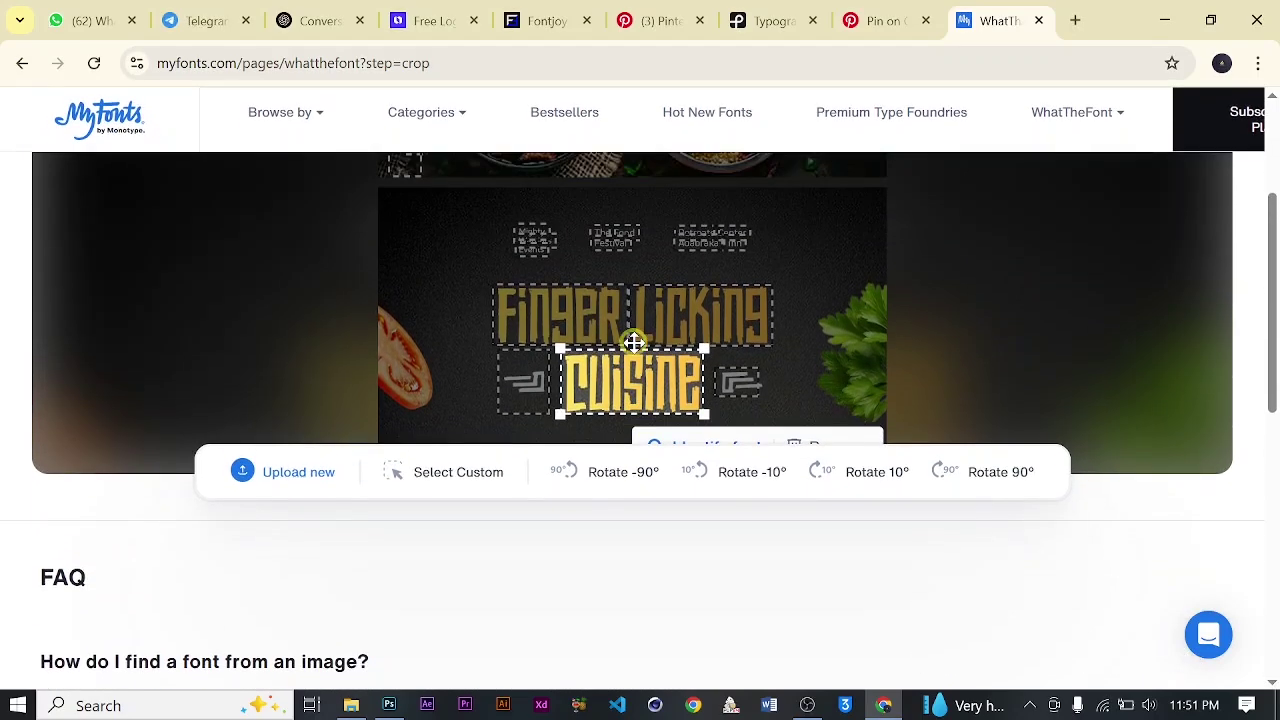
click(568, 310)
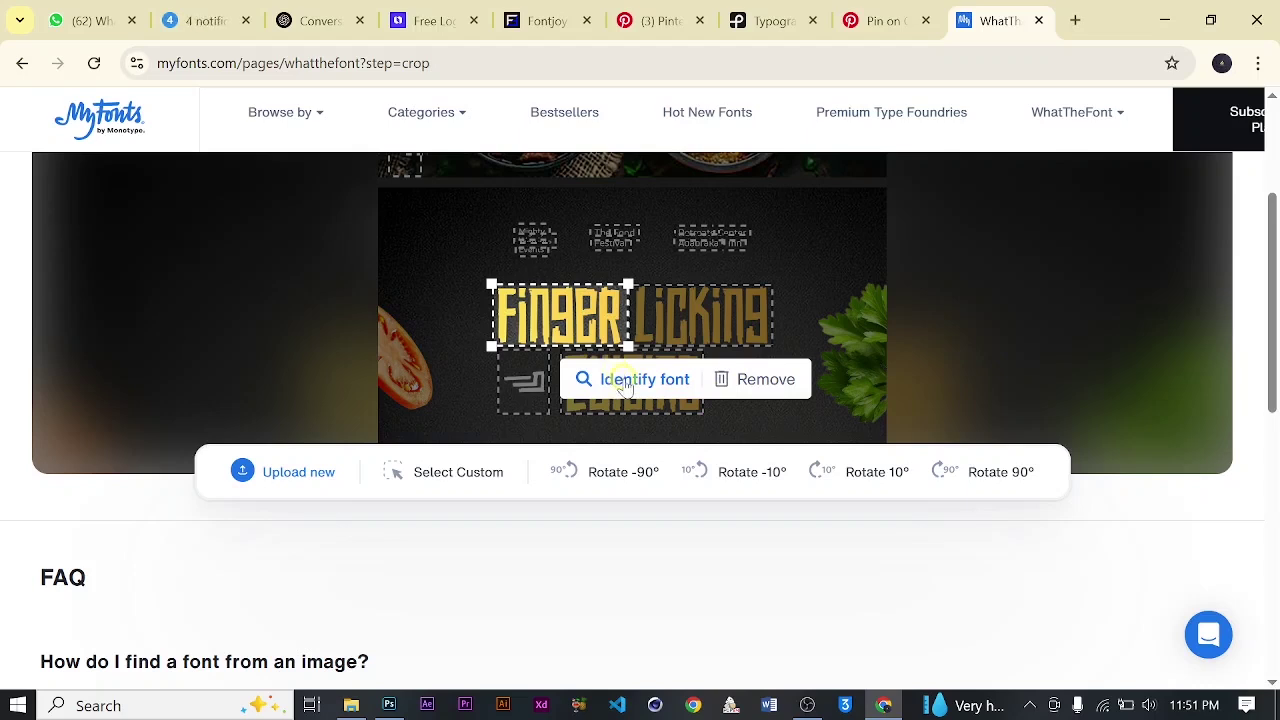
Identify the Finger font and browse the 80 matches led by Afolkalips Regular.
click(624, 381)
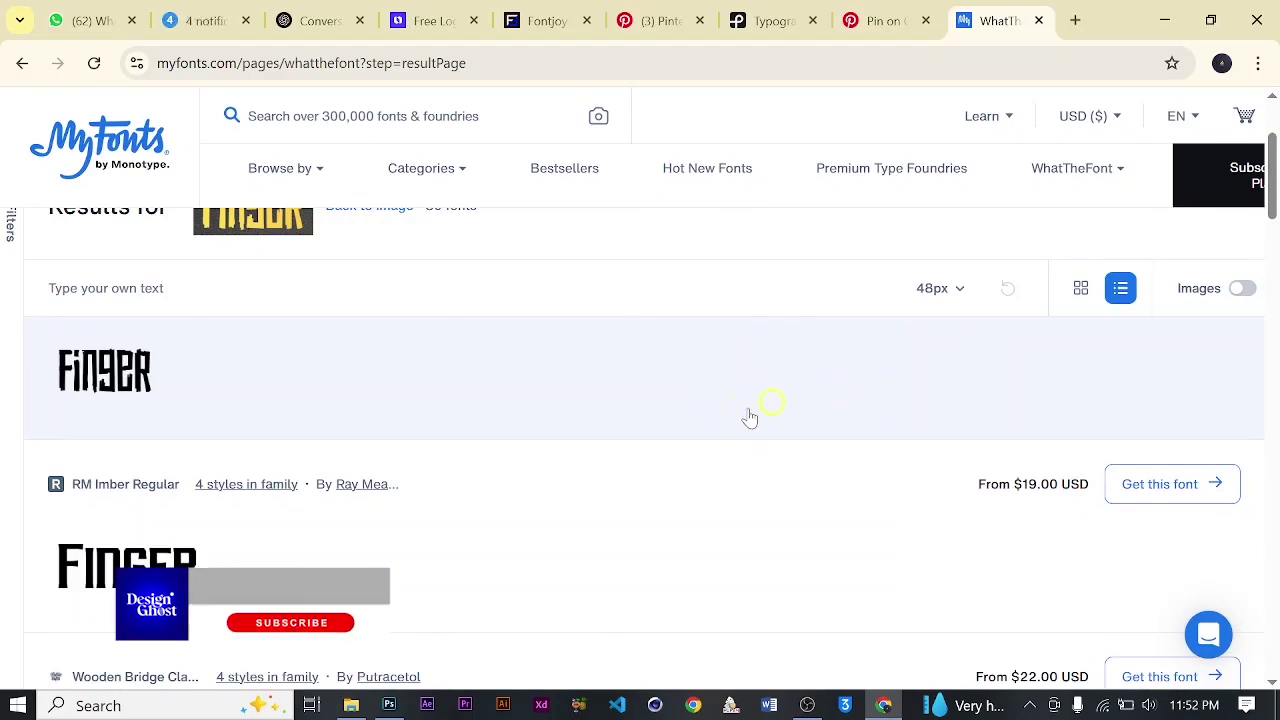
scroll(745, 410, up, 1)
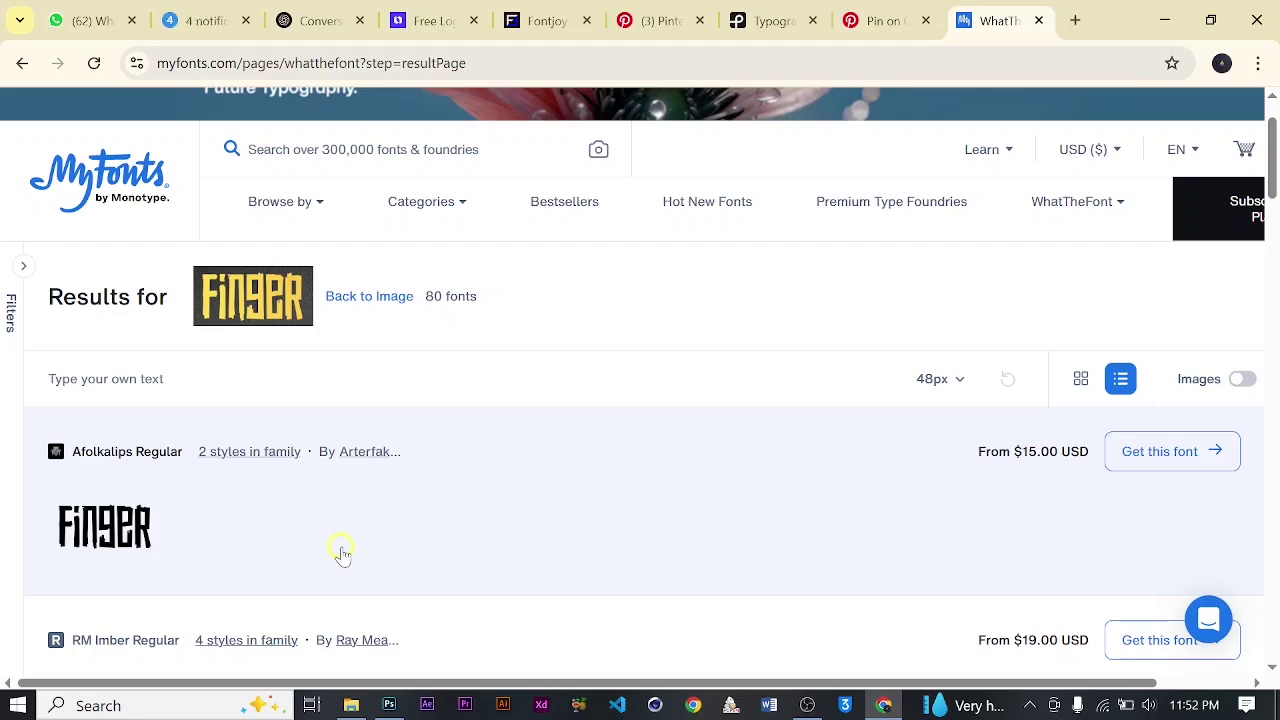
scroll(443, 490, up, 1)
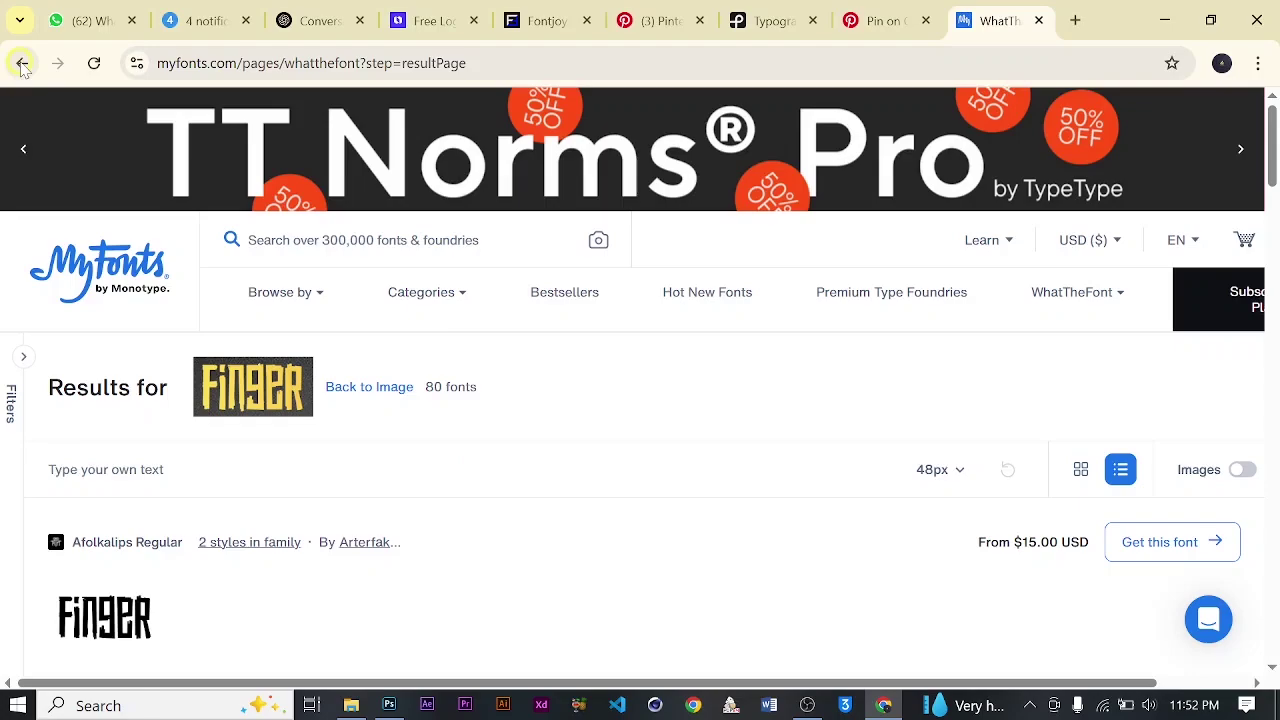
Go back and upload the Kente Design flyer, reviewing its detected text areas.
key(alt+Left)
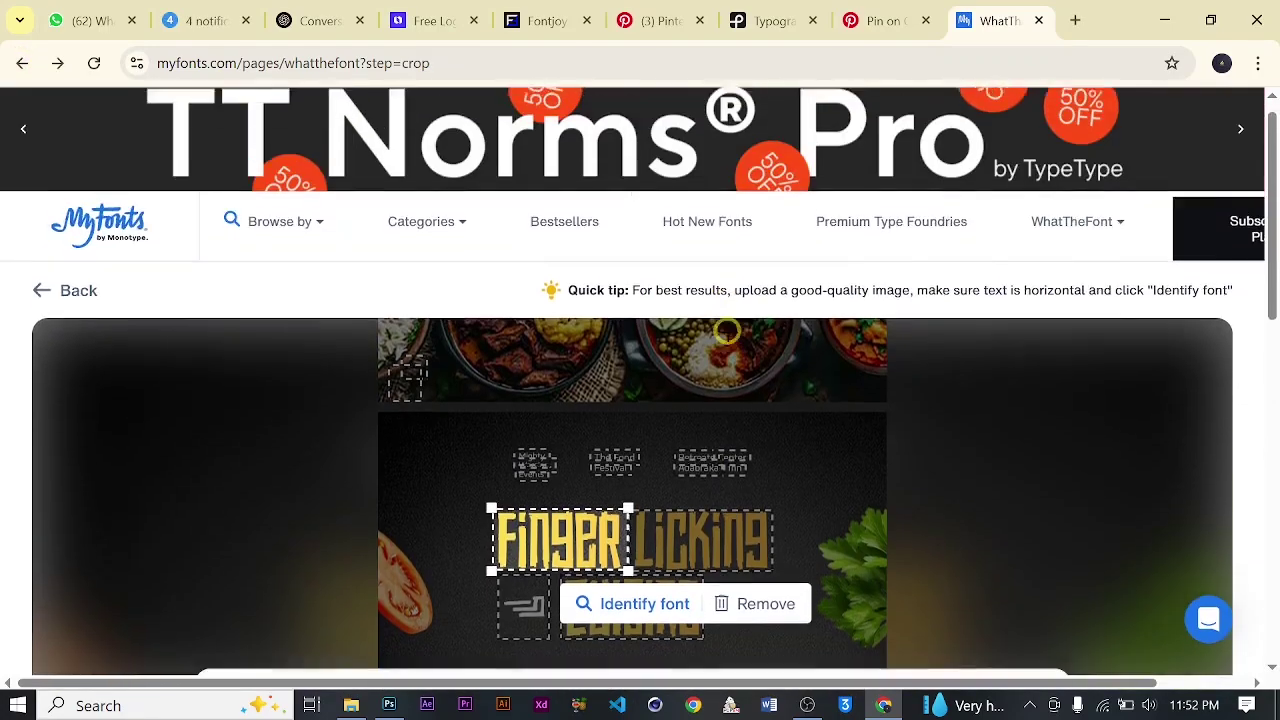
scroll(727, 333, down, 4)
scroll(728, 337, up, 3)
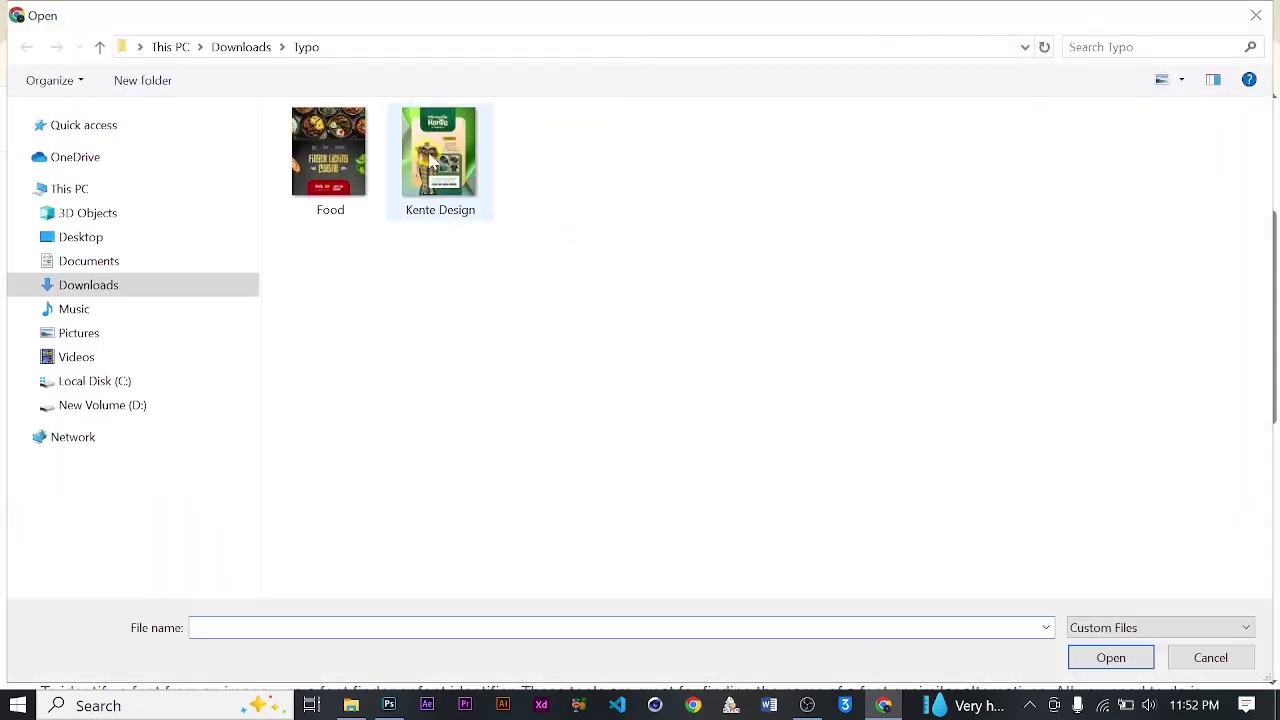
click(430, 160)
click(1088, 666)
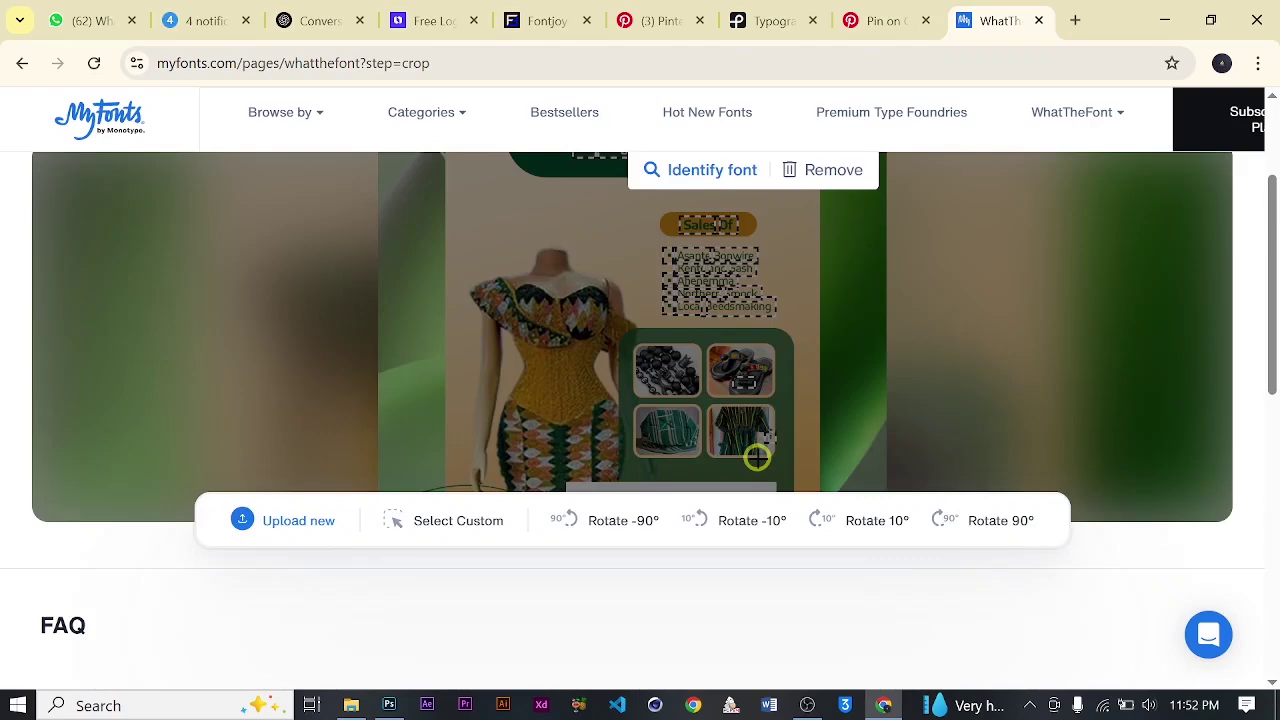
scroll(800, 480, up, 3)
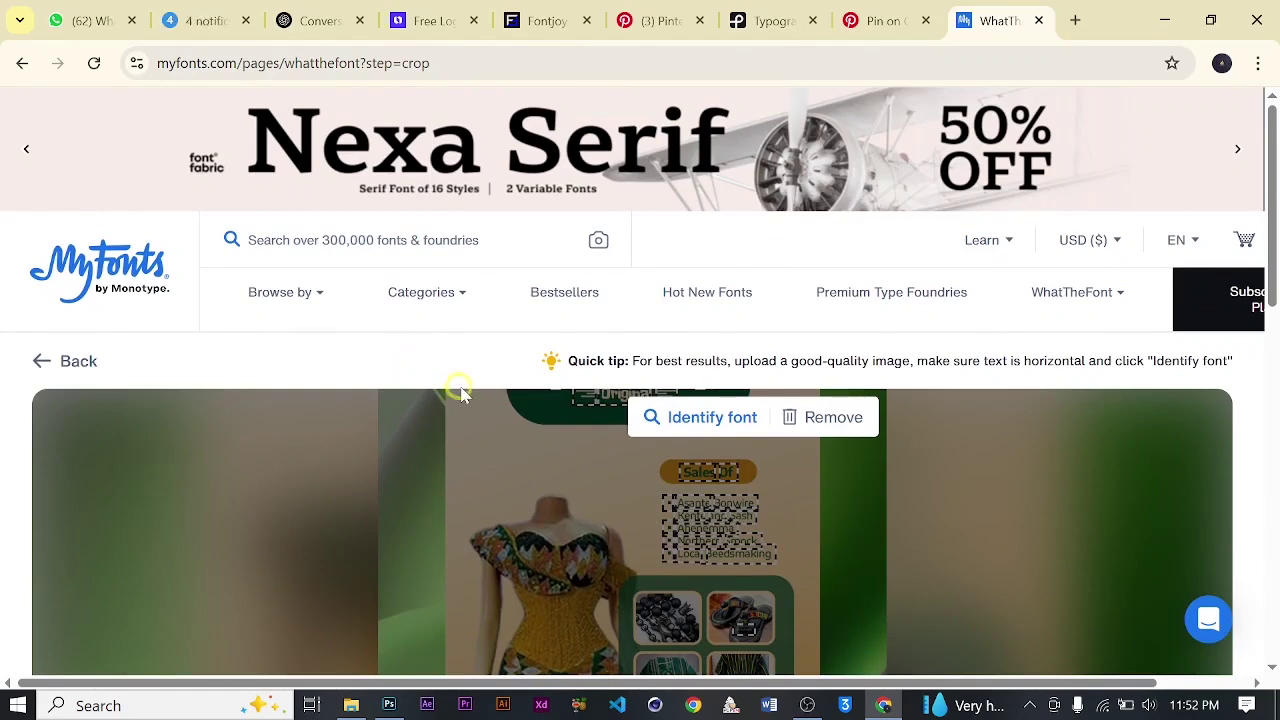
scroll(753, 527, down, 1)
scroll(753, 527, down, 1)
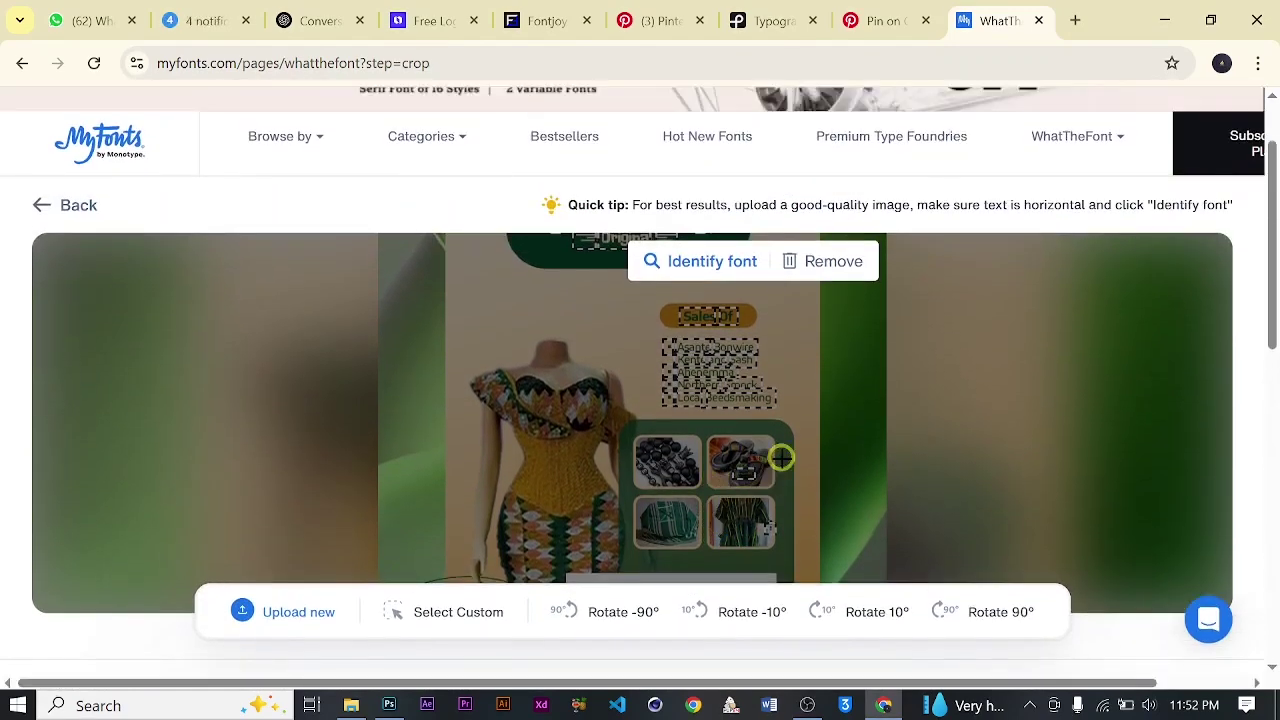
scroll(727, 400, up, 2)
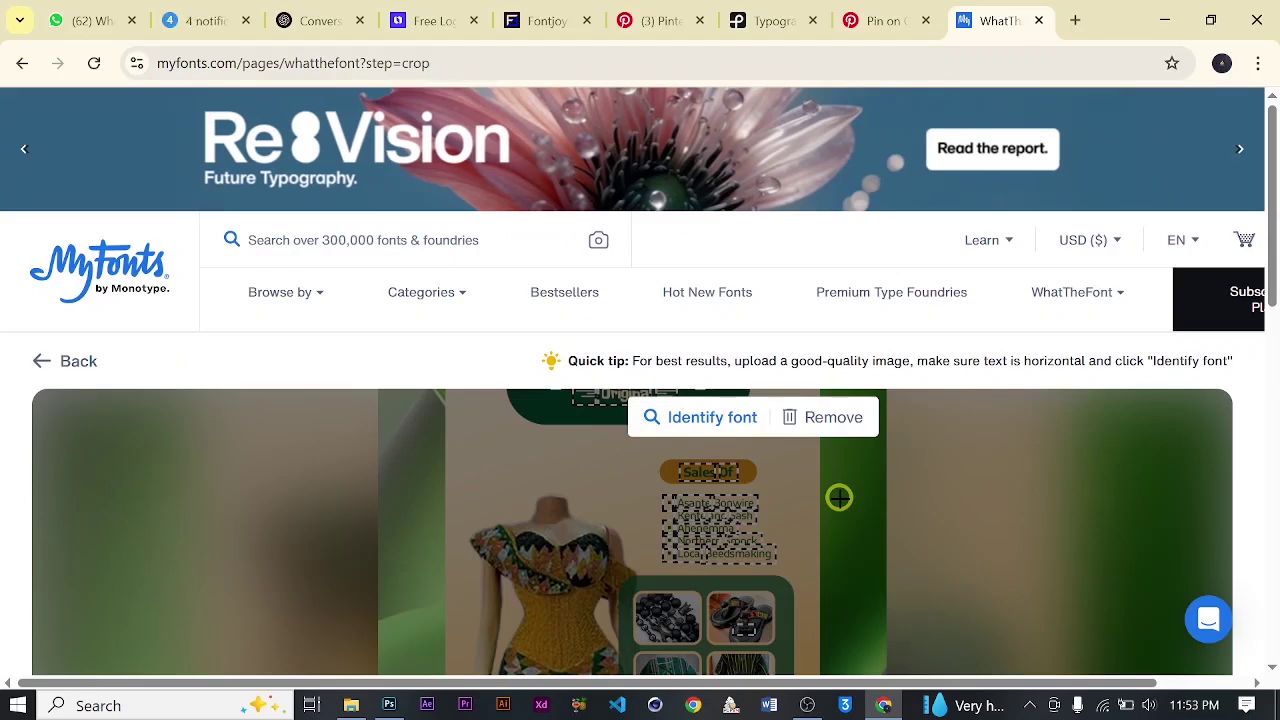
scroll(839, 497, down, 2)
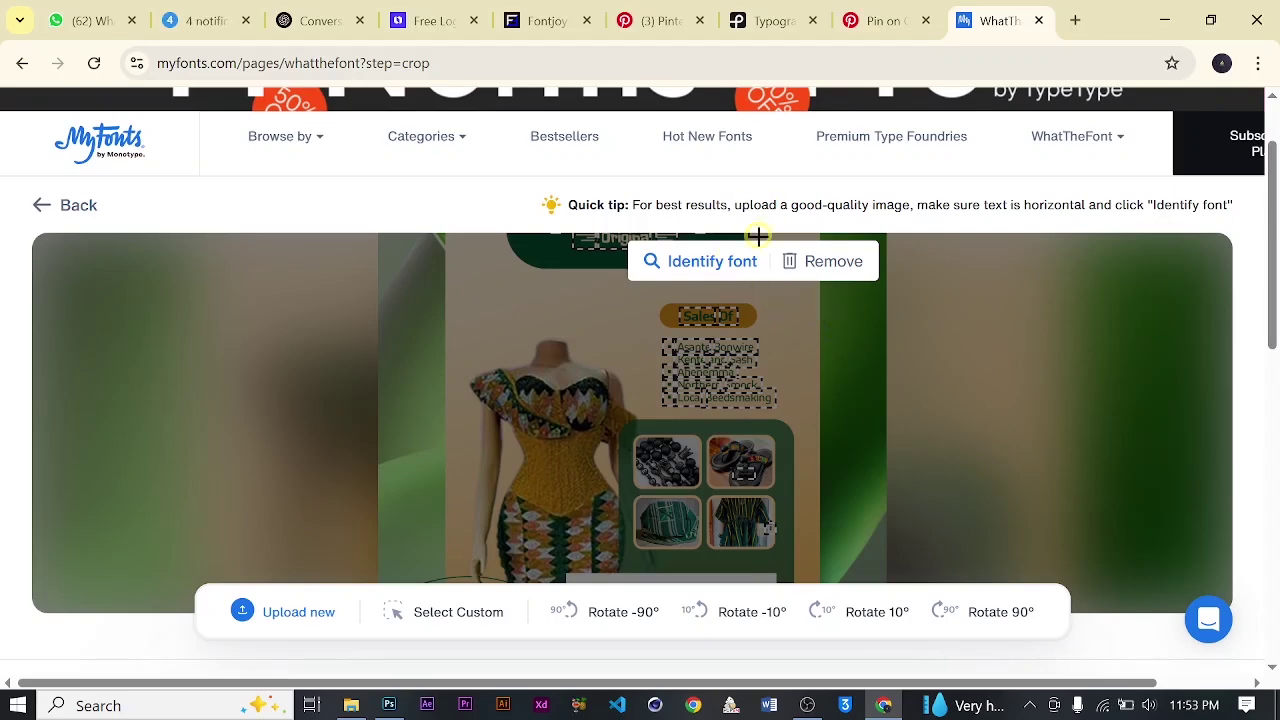
scroll(671, 394, up, 2)
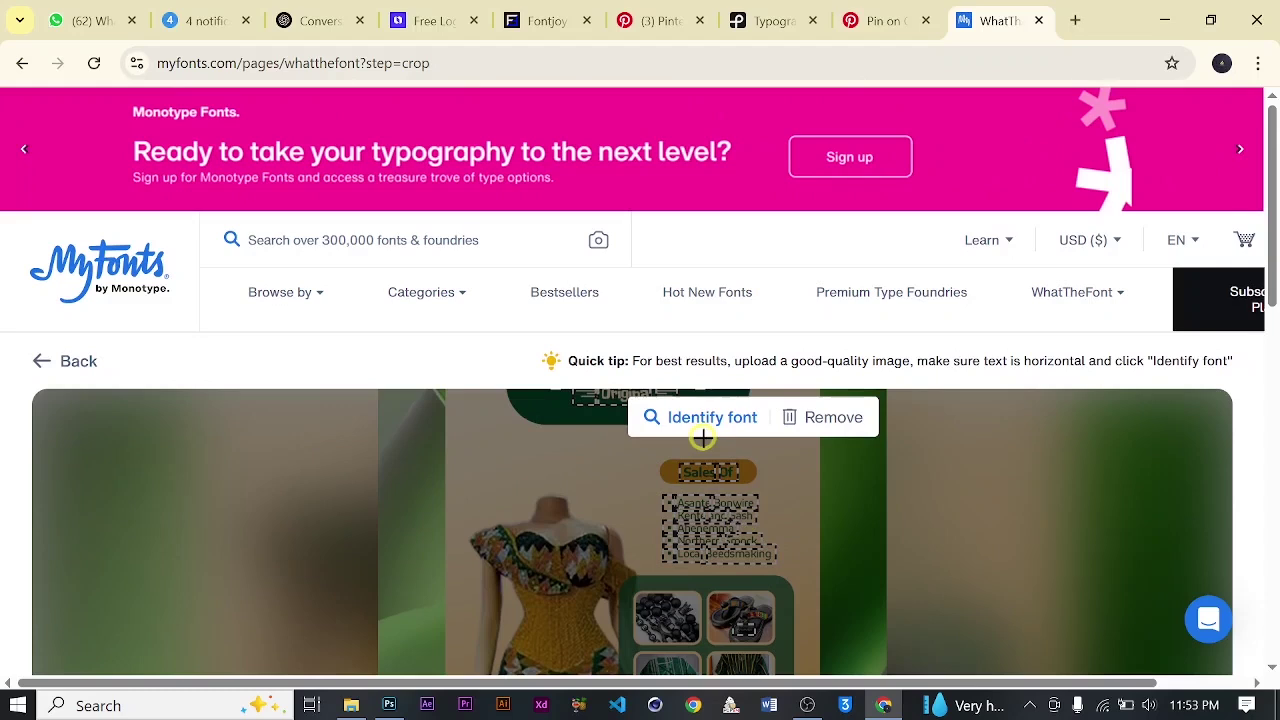
Identify the Kente lettering's font and select the top match name, Lolapeluza Black.
click(720, 423)
click(688, 422)
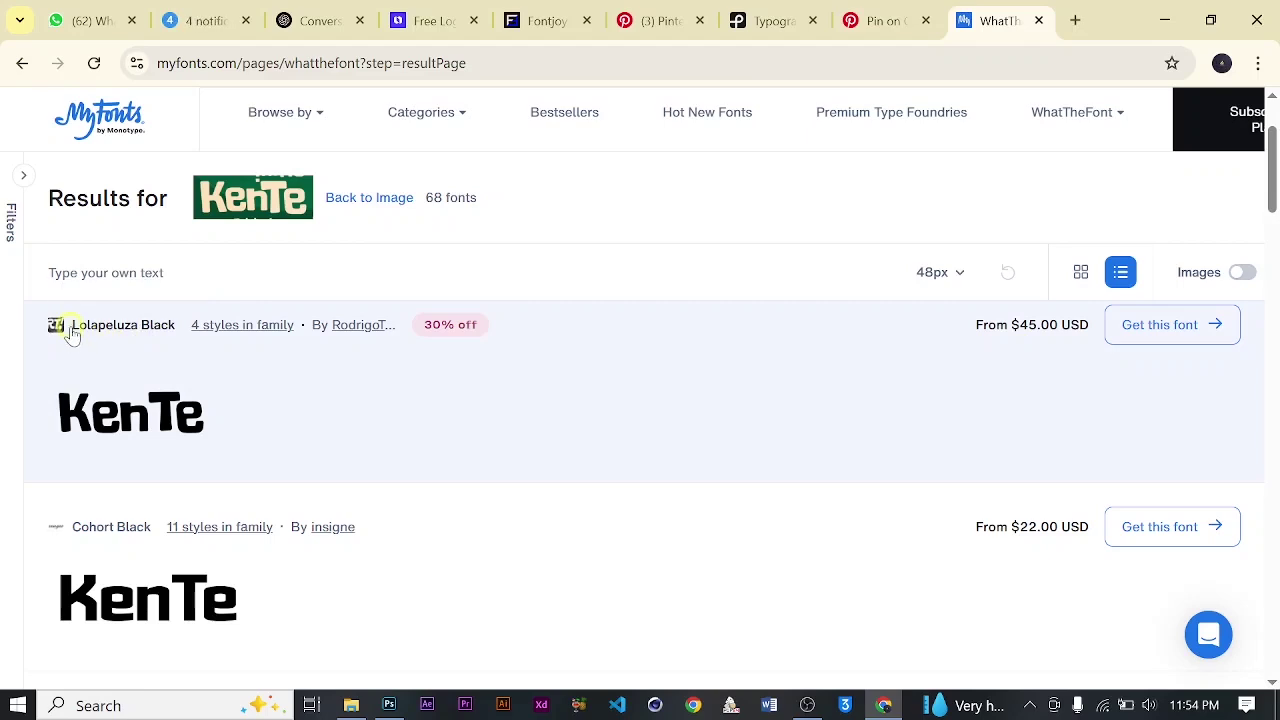
drag(70, 334, 158, 333)
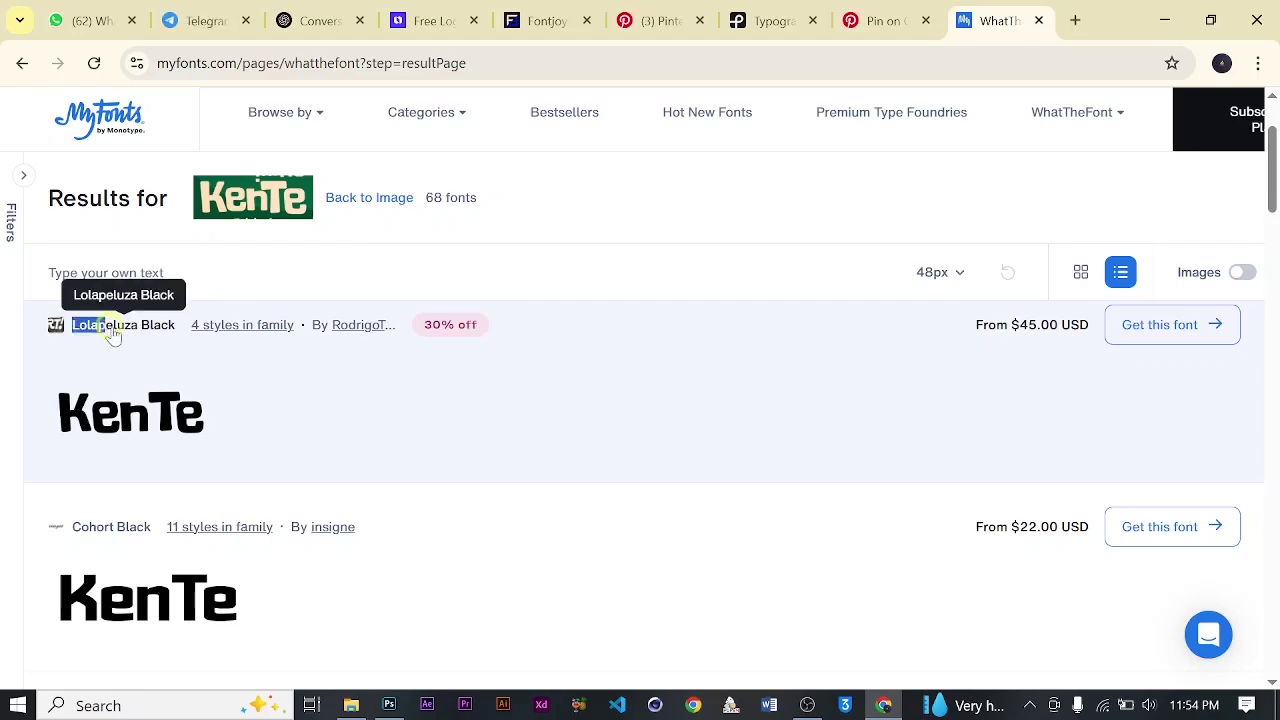
Copy the top match name 'Lolapeluza Black' from the WhatTheFont results.
click(165, 325)
right_click(120, 322)
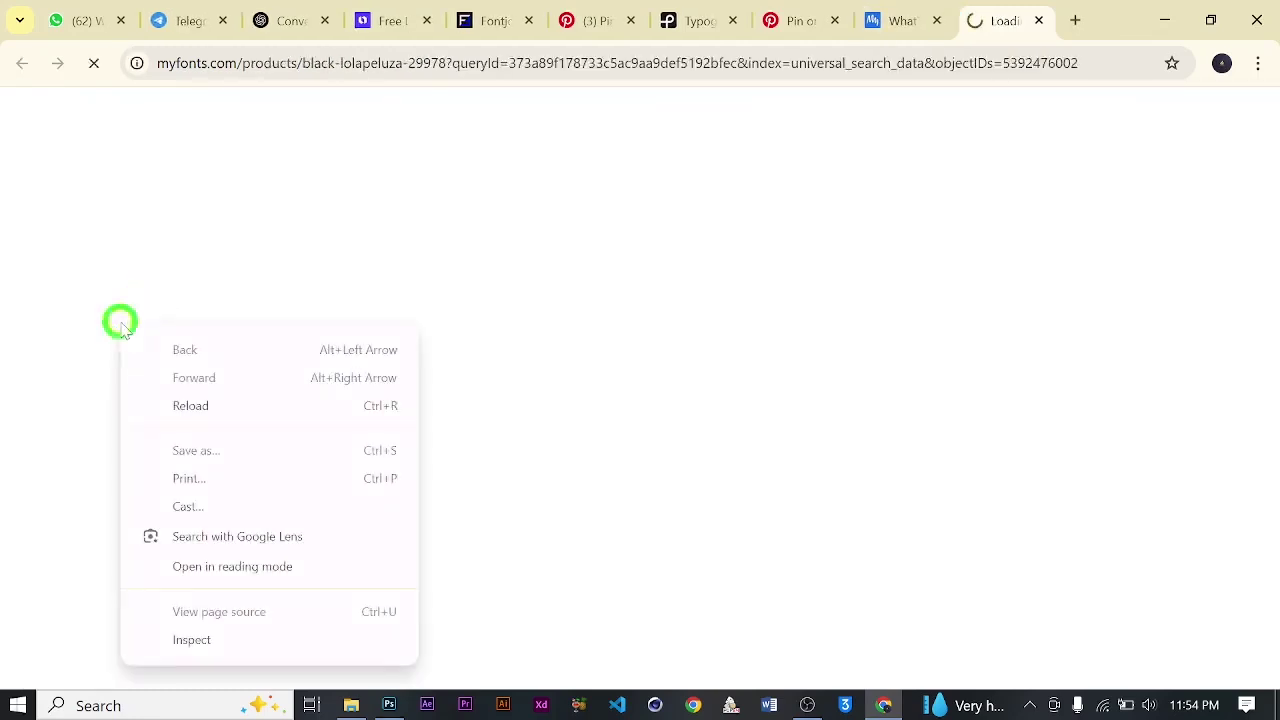
click(908, 16)
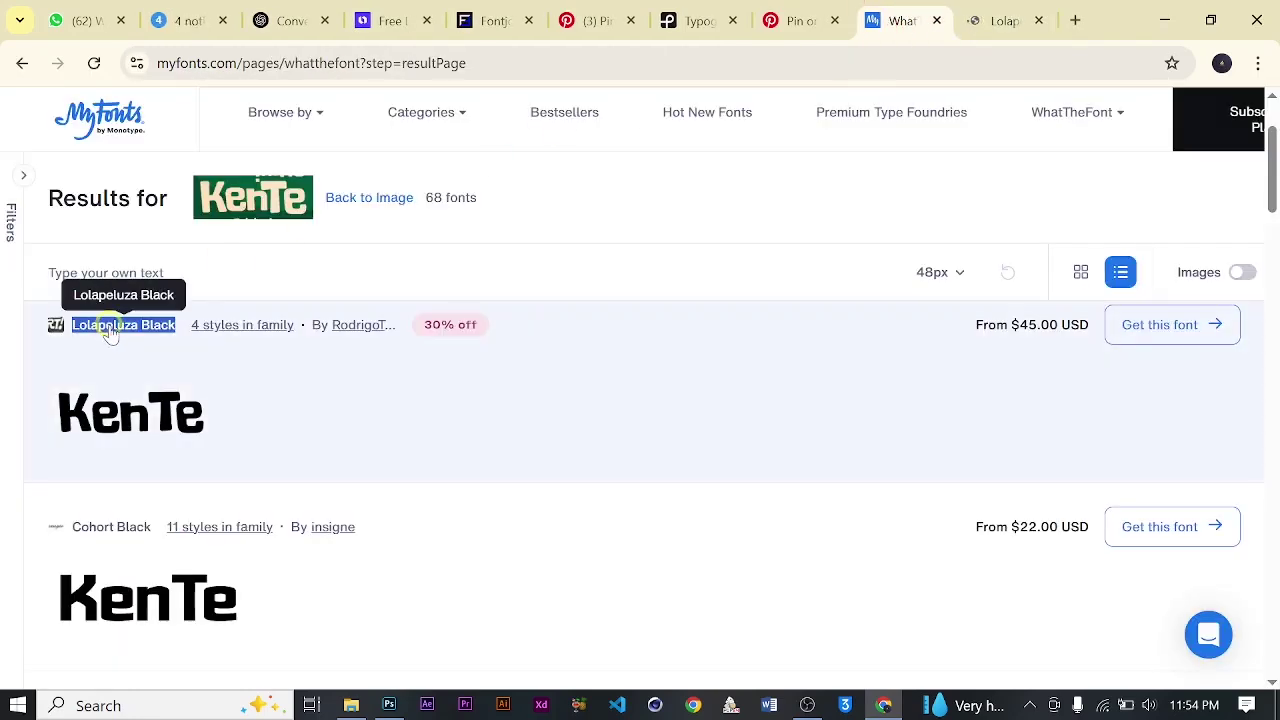
right_click(112, 333)
click(180, 354)
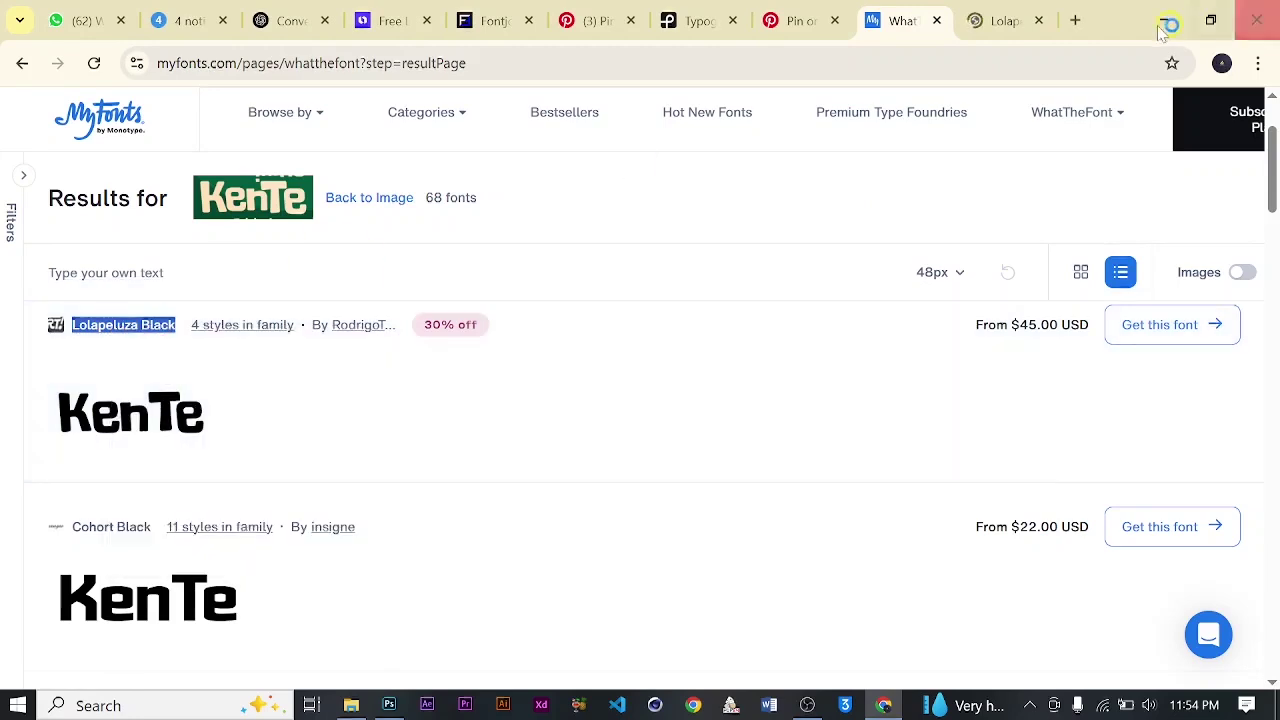
In a new tab, search Google for 'download Lolapeluza Black'.
click(1075, 20)
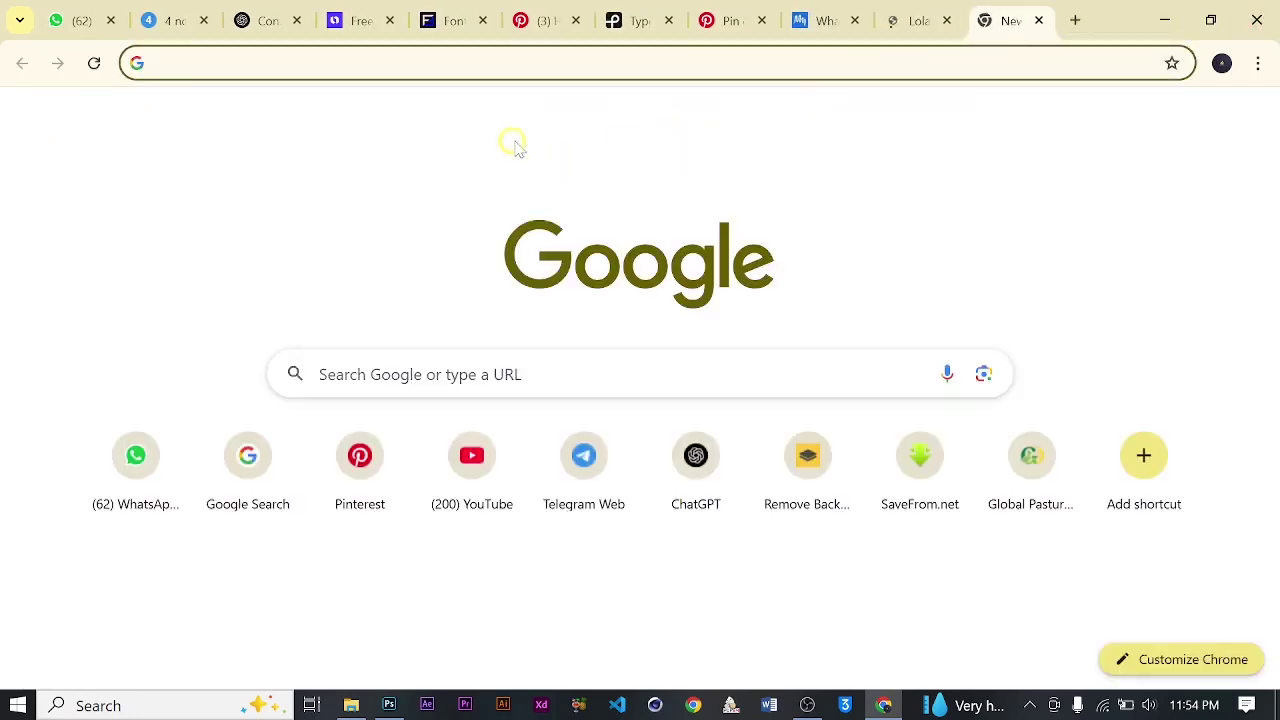
click(441, 374)
text(d)
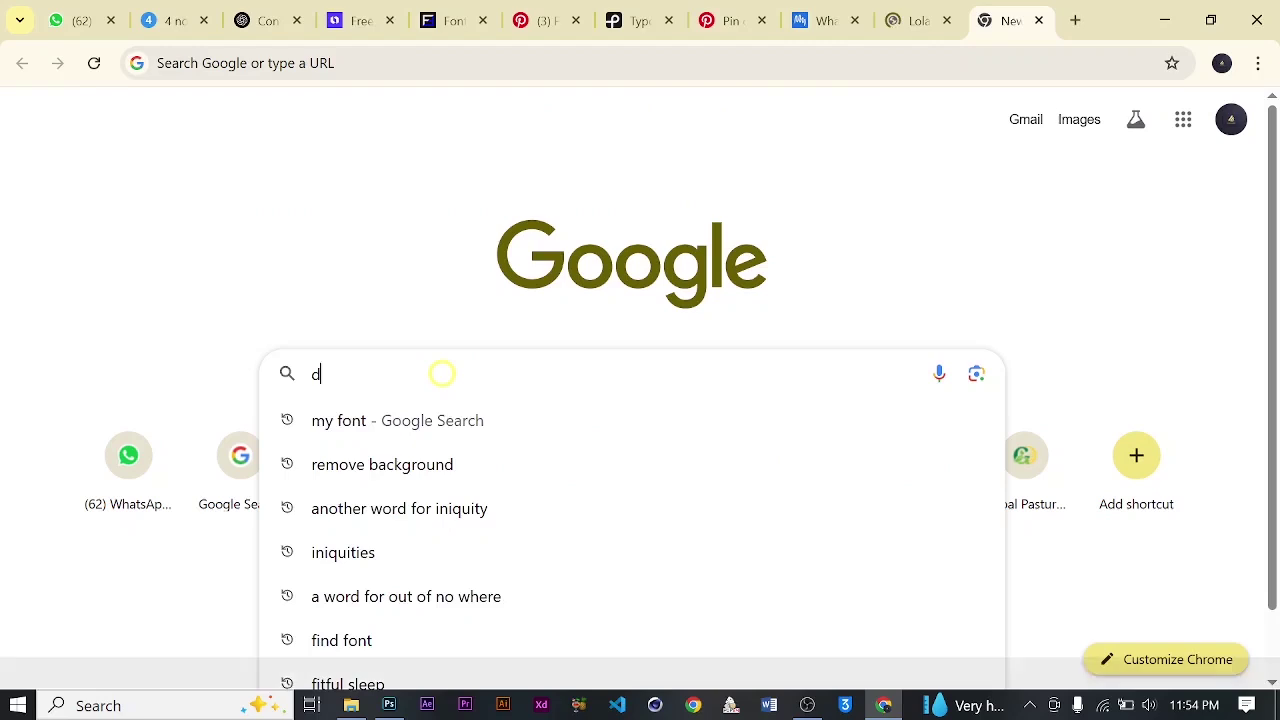
text(ownload)
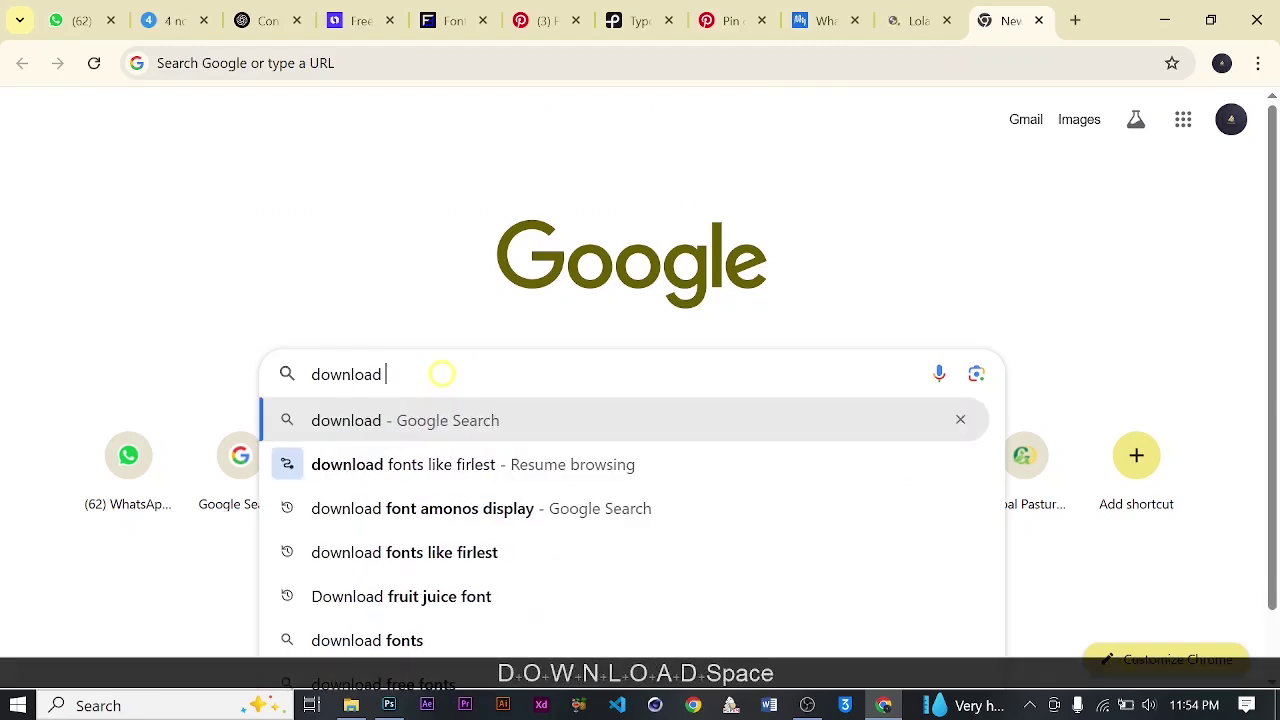
text(Lolapeluza Black)
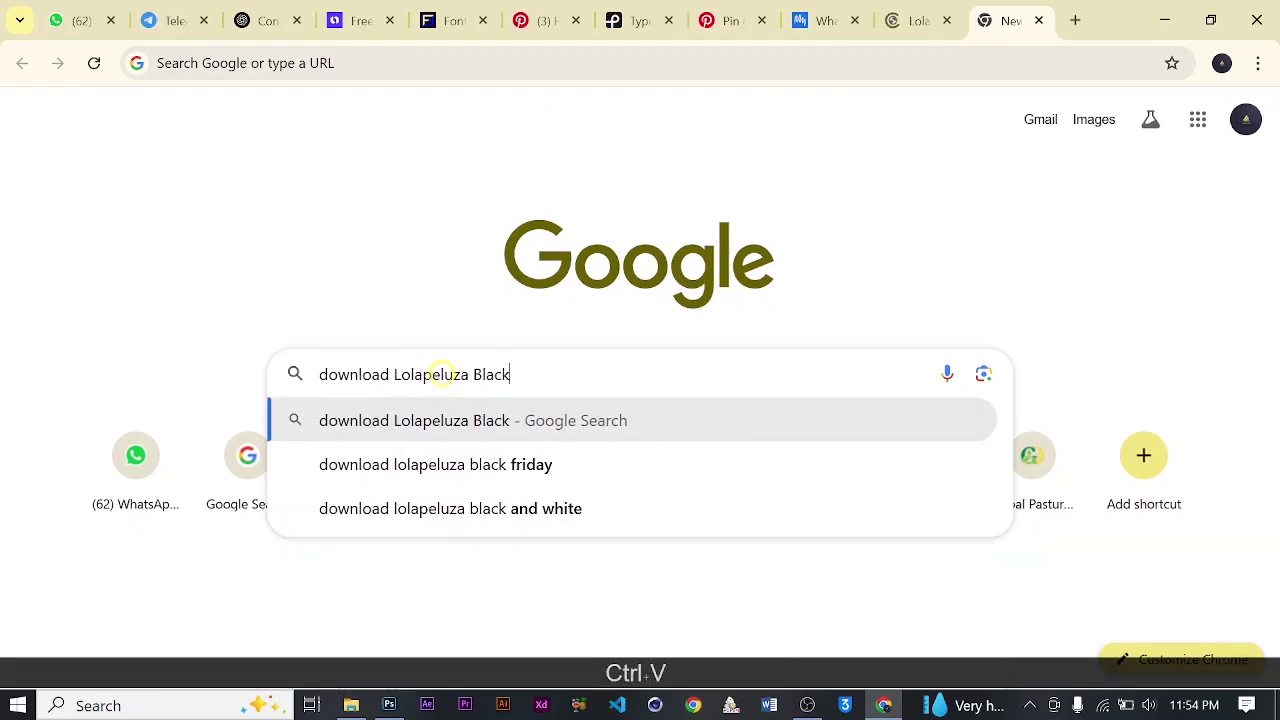
key(Return)
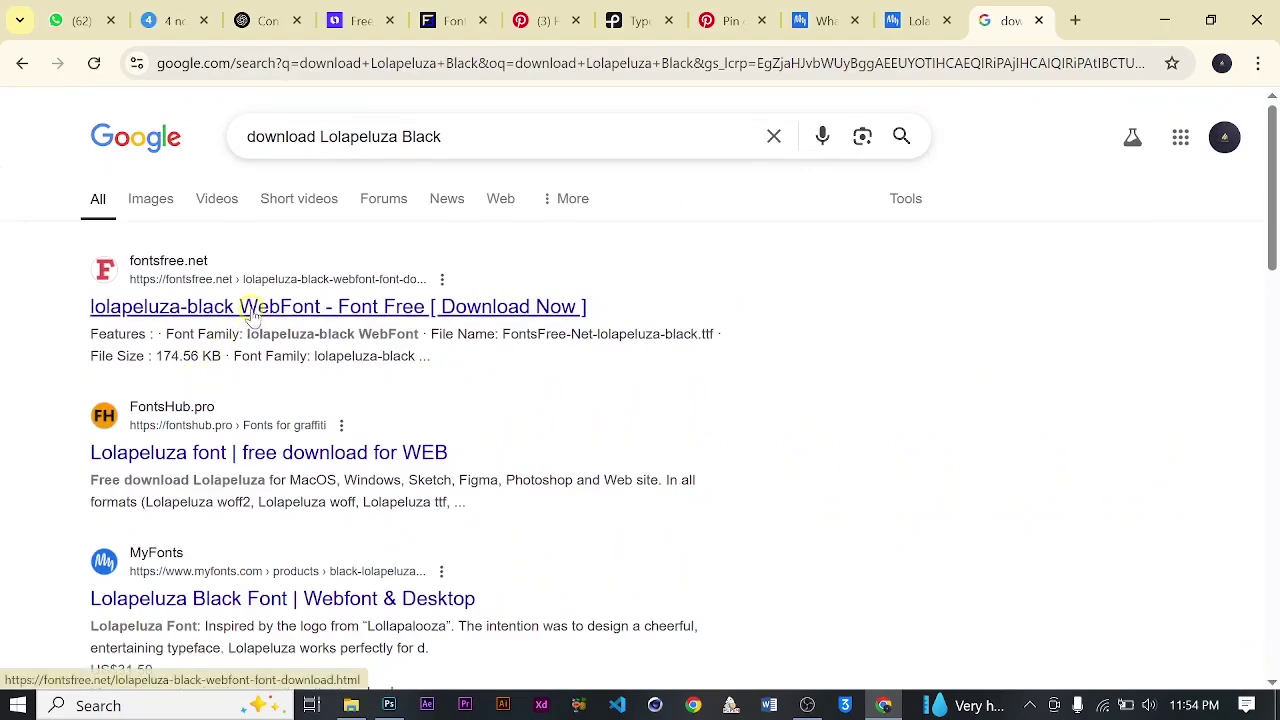
Open the fontsfree.net lolapeluza-black page and review its preview, TTF details and download option.
click(250, 310)
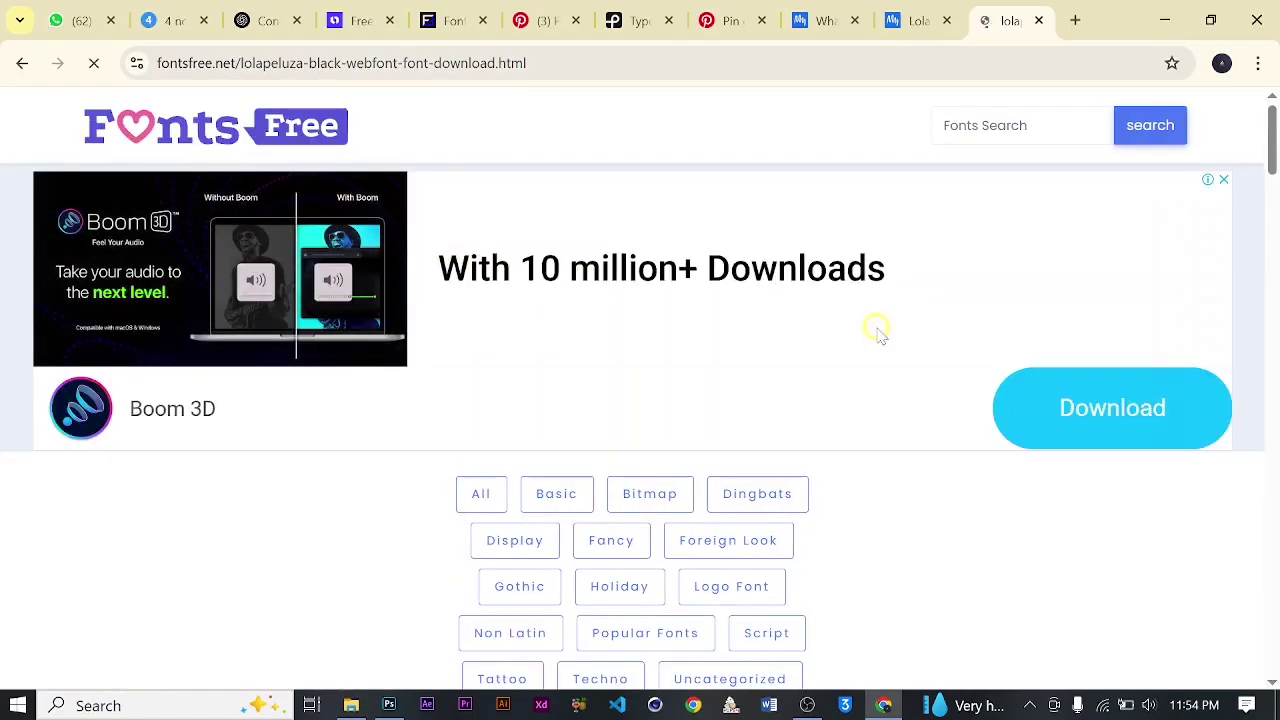
scroll(885, 360, down, 2)
scroll(800, 360, down, 2)
scroll(309, 326, down, 2)
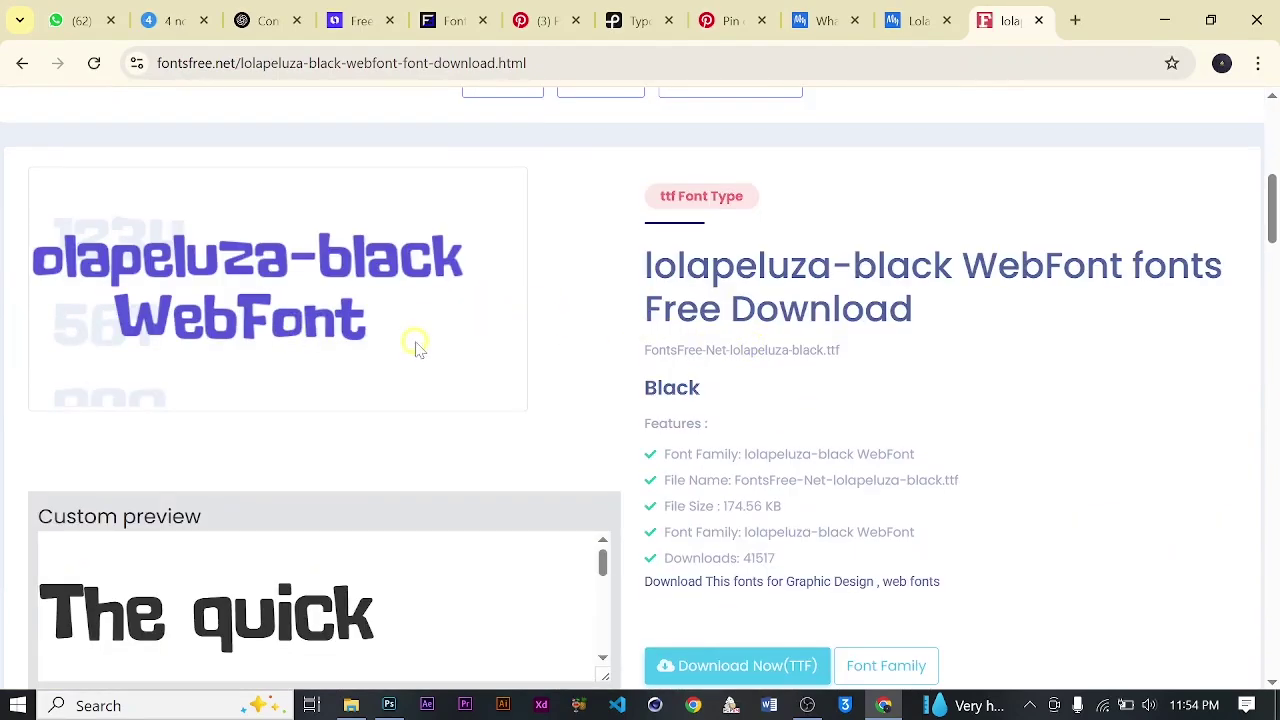
scroll(418, 347, down, 4)
scroll(418, 347, up, 2)
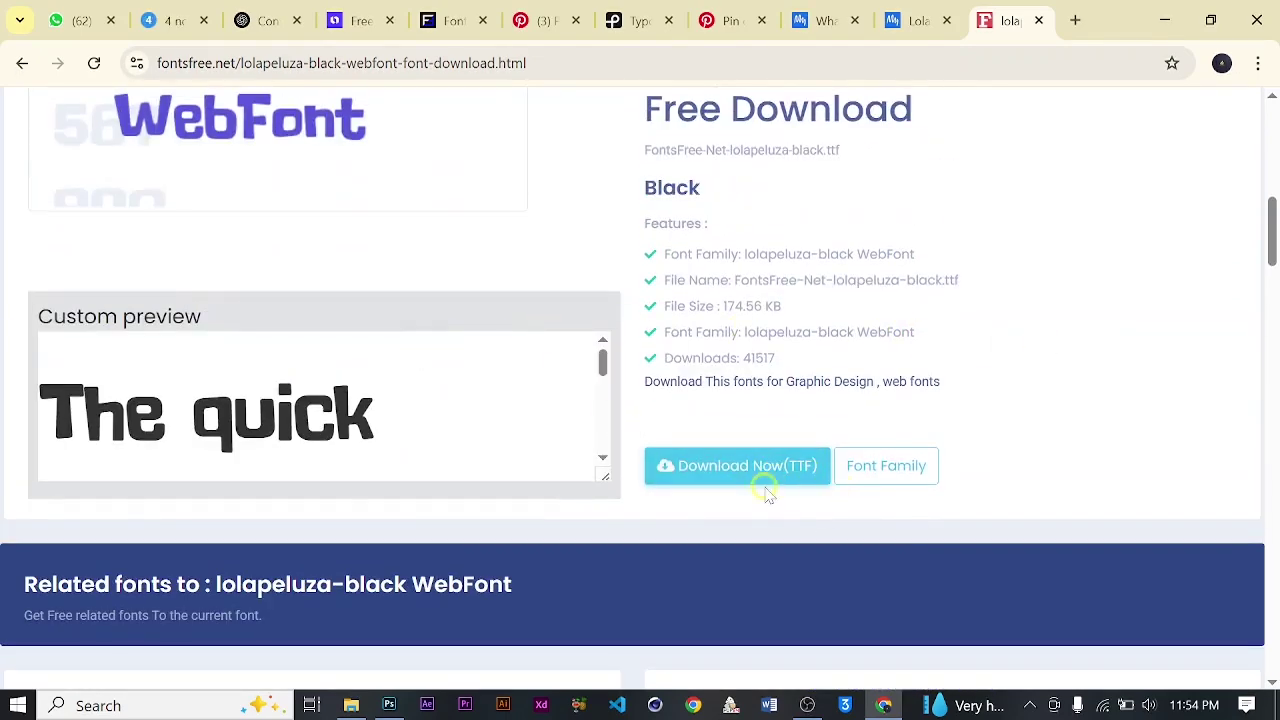
scroll(771, 486, up, 1)
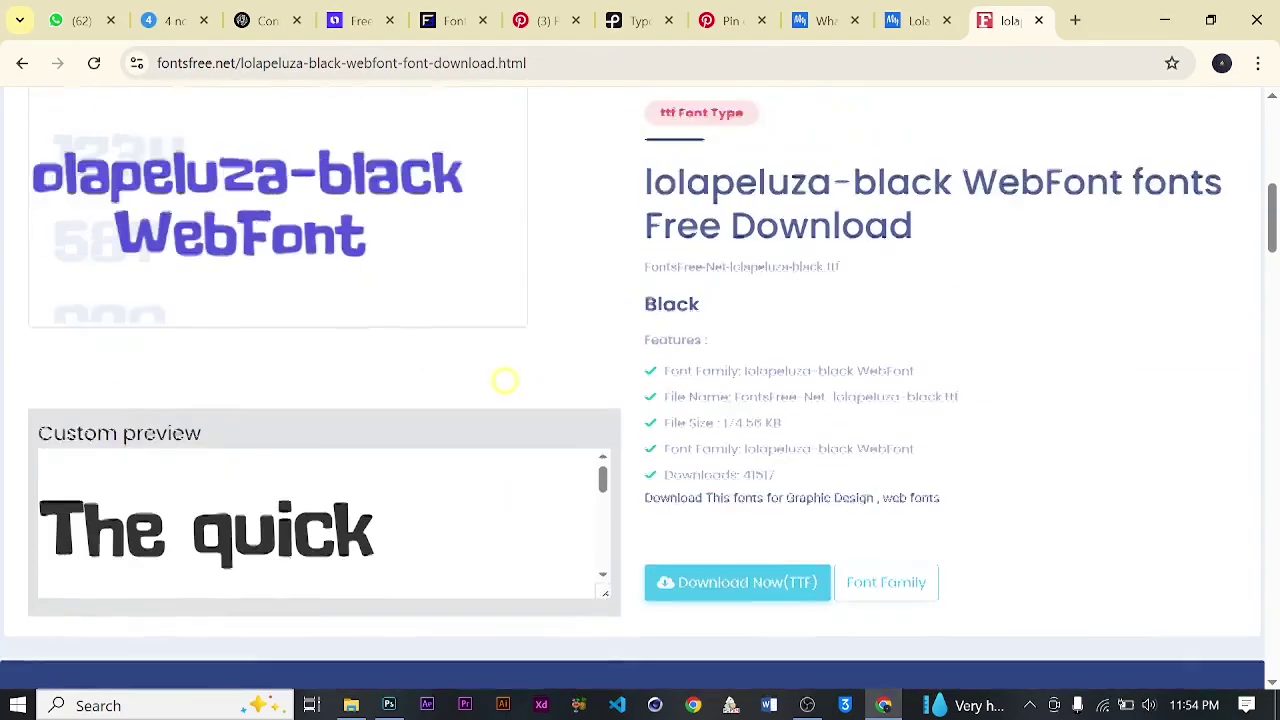
scroll(503, 380, up, 3)
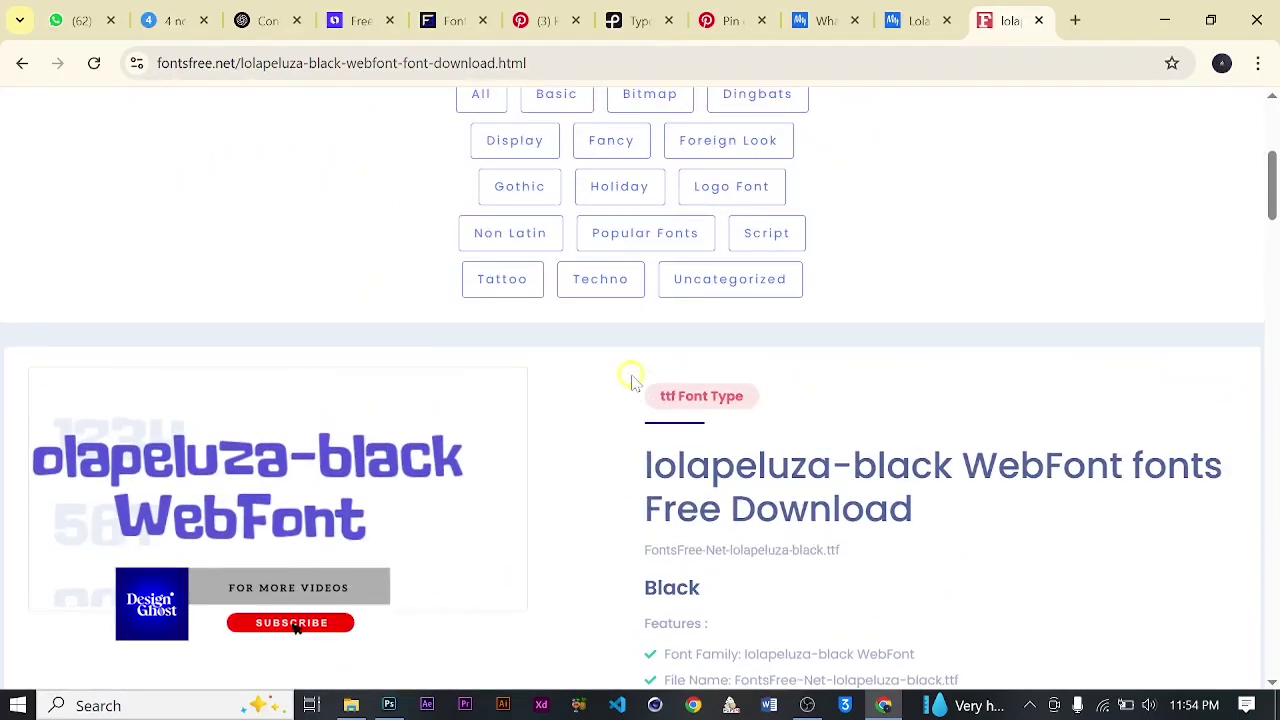